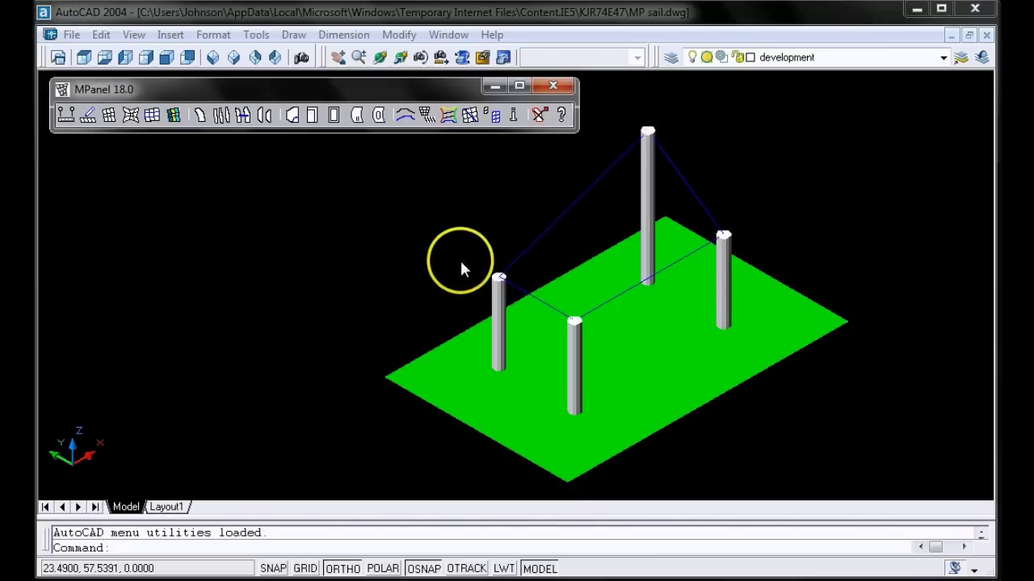
# - Turn off the "poles etc" layer and display the model as a 3D wireframe
pyautogui.click(943, 57)
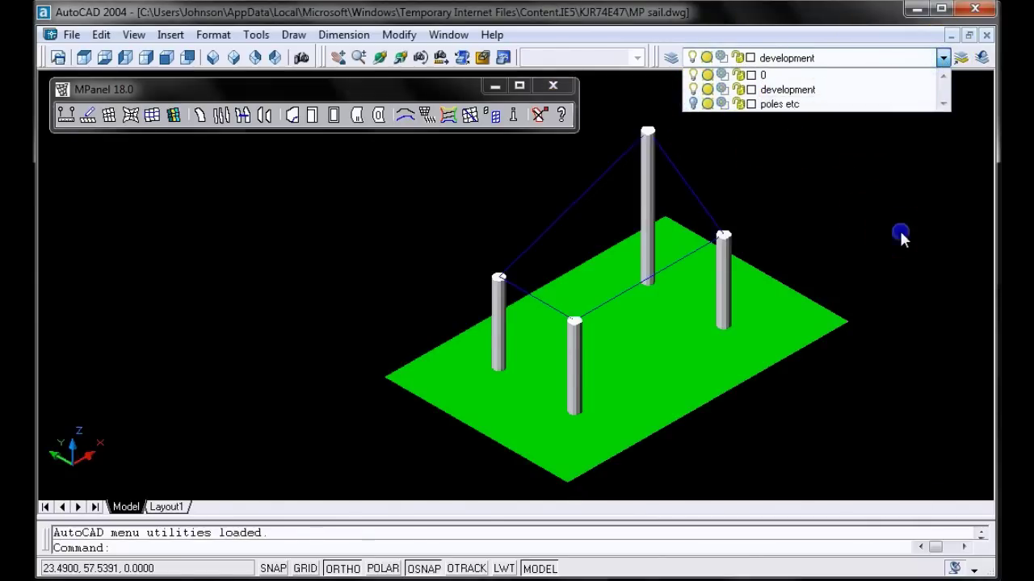
pyautogui.click(899, 230)
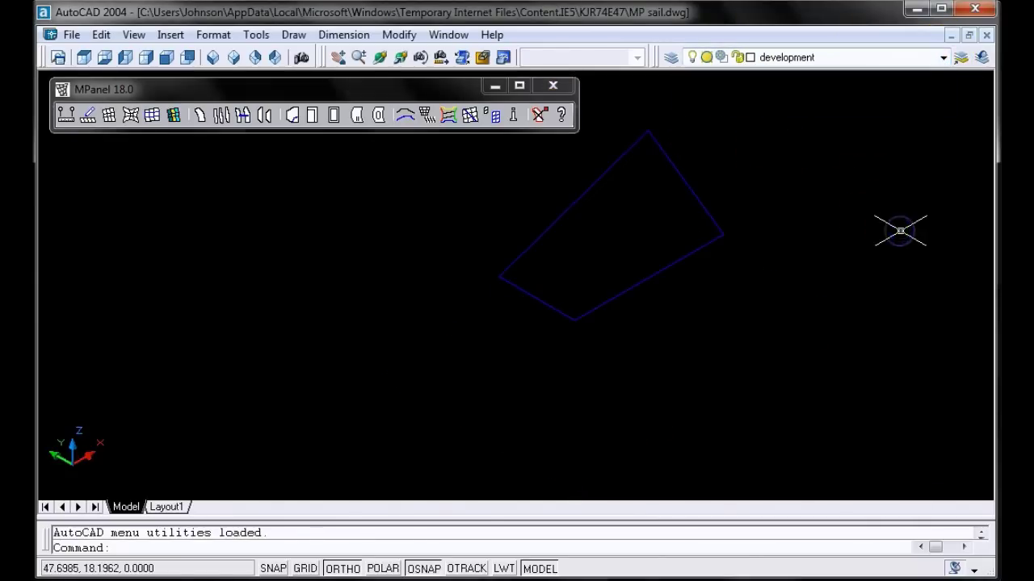
pyautogui.click(134, 35)
pyautogui.moveTo(161, 323)
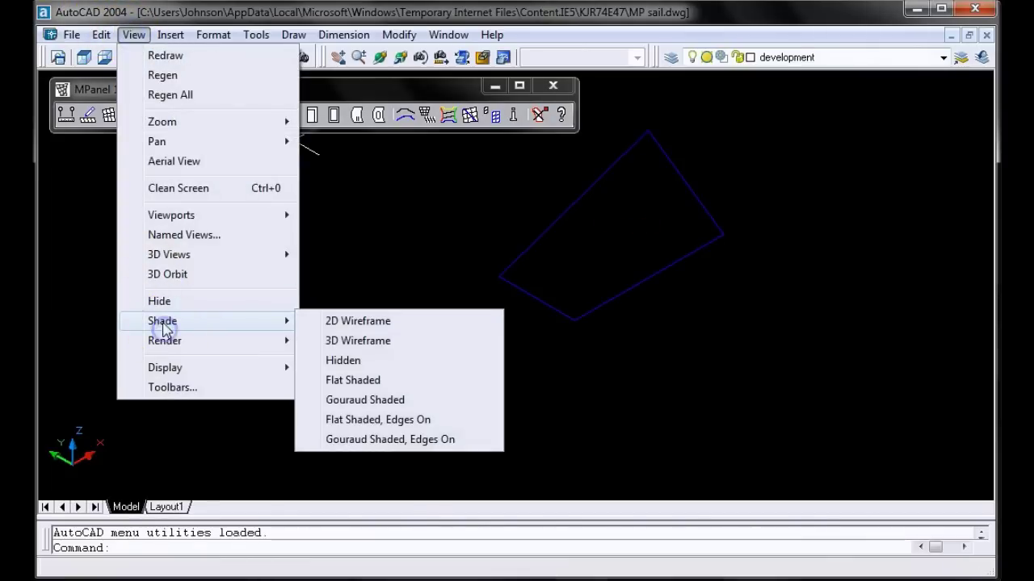
pyautogui.click(355, 341)
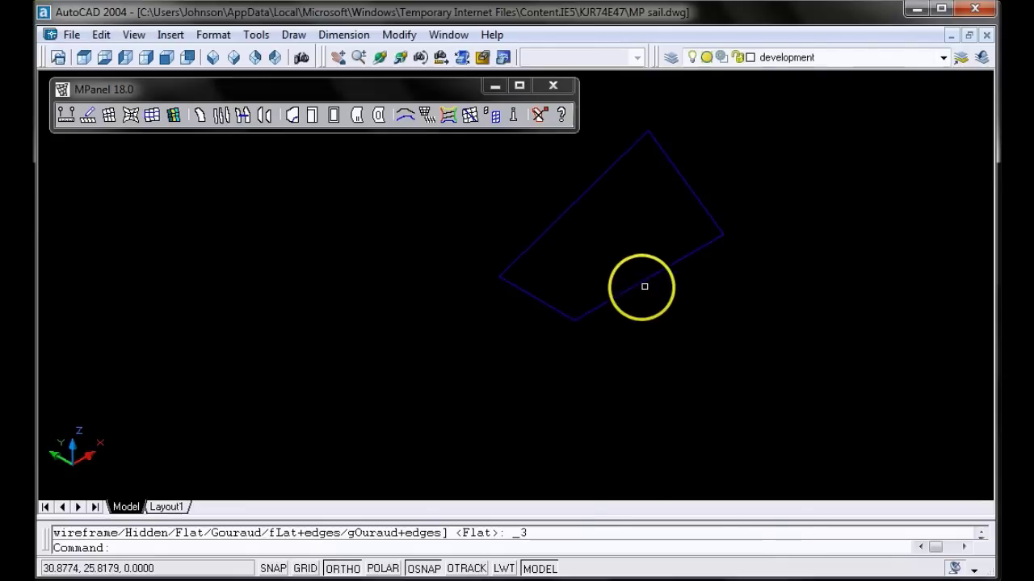
# - Draw a corner mesh on the four corners of the blue outline, counterclockwise from the lowest corner on screen
pyautogui.scroll(1, 645, 287)
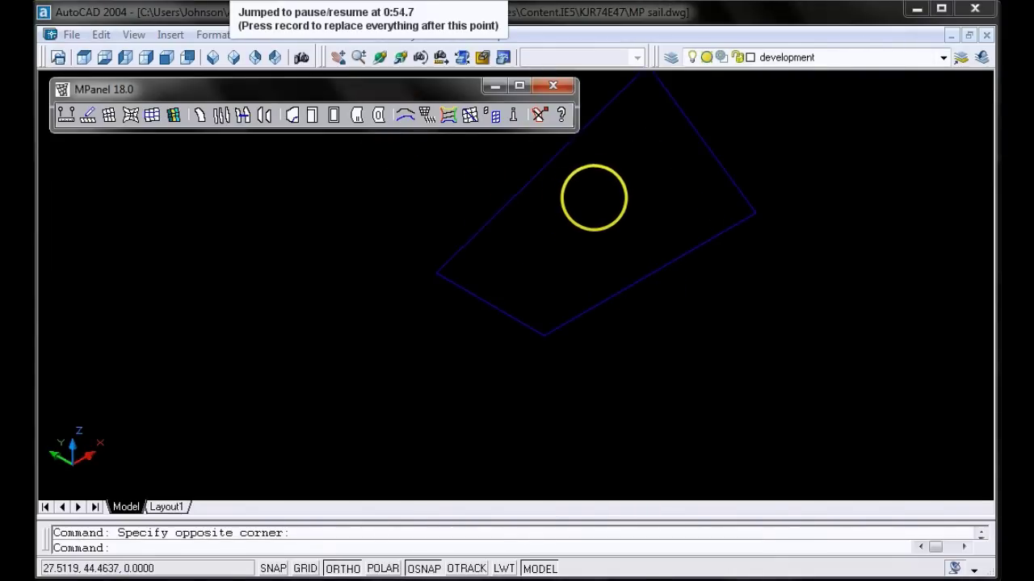
pyautogui.scroll(-2, 593, 199)
pyautogui.moveTo(563, 247); pyautogui.dragTo(561, 316, button='middle')
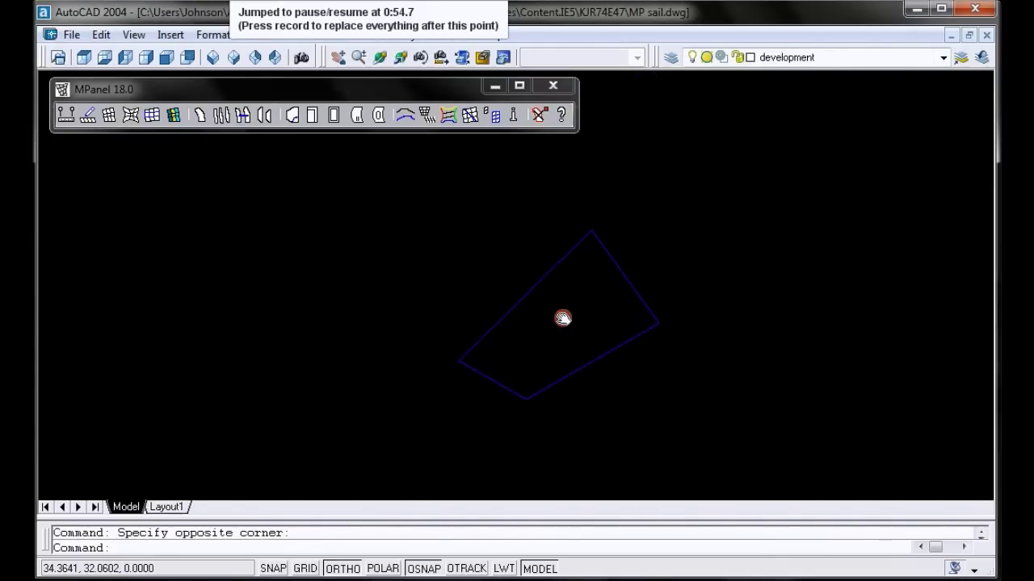
pyautogui.scroll(3, 561, 316)
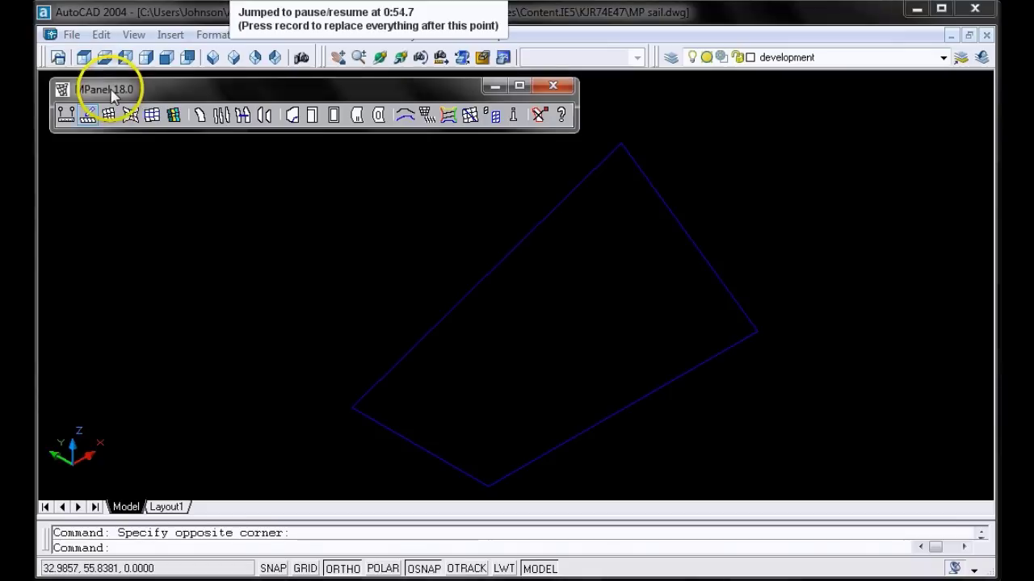
pyautogui.click(88, 115)
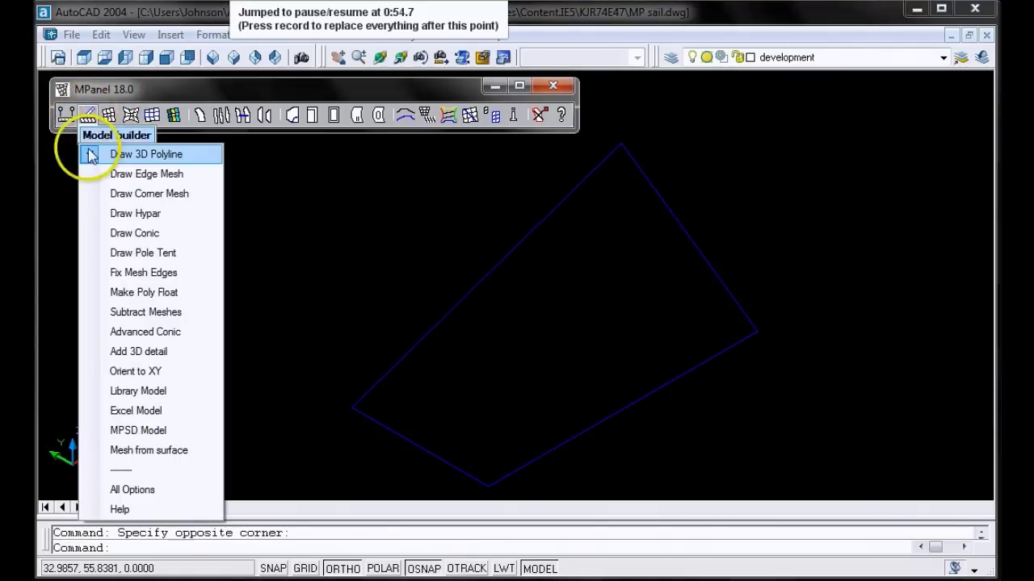
pyautogui.click(108, 196)
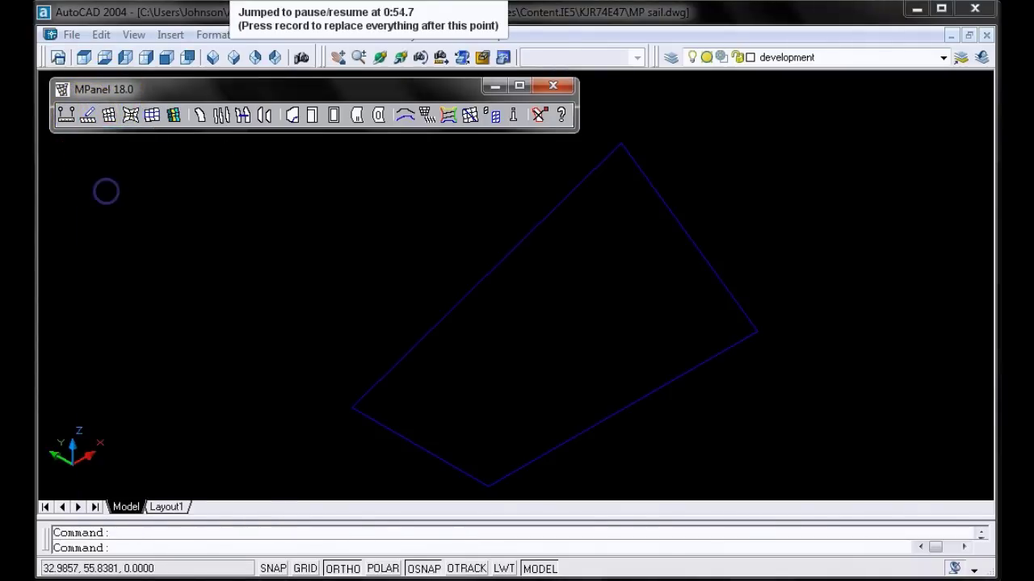
pyautogui.click(88, 115)
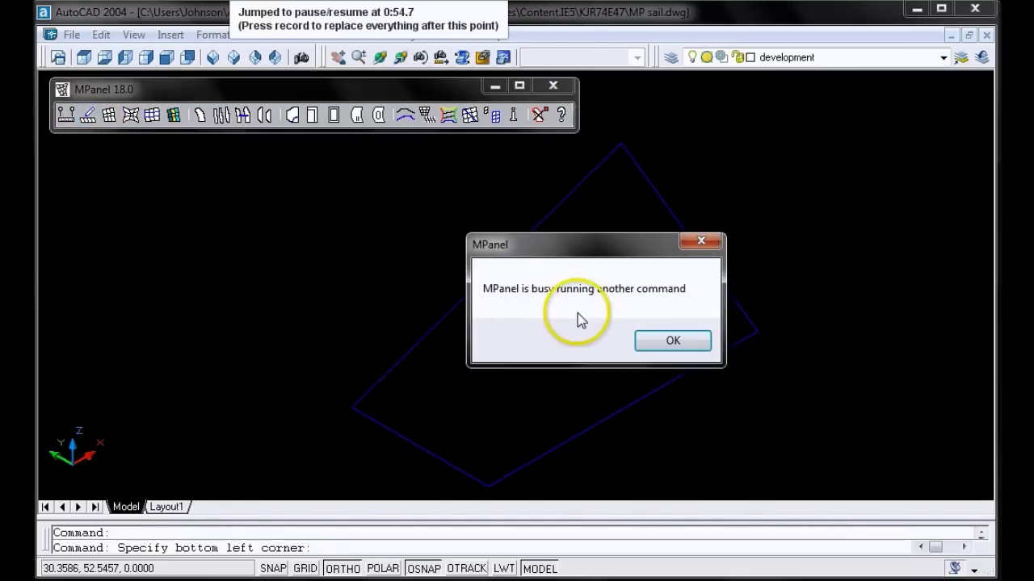
pyautogui.click(672, 342)
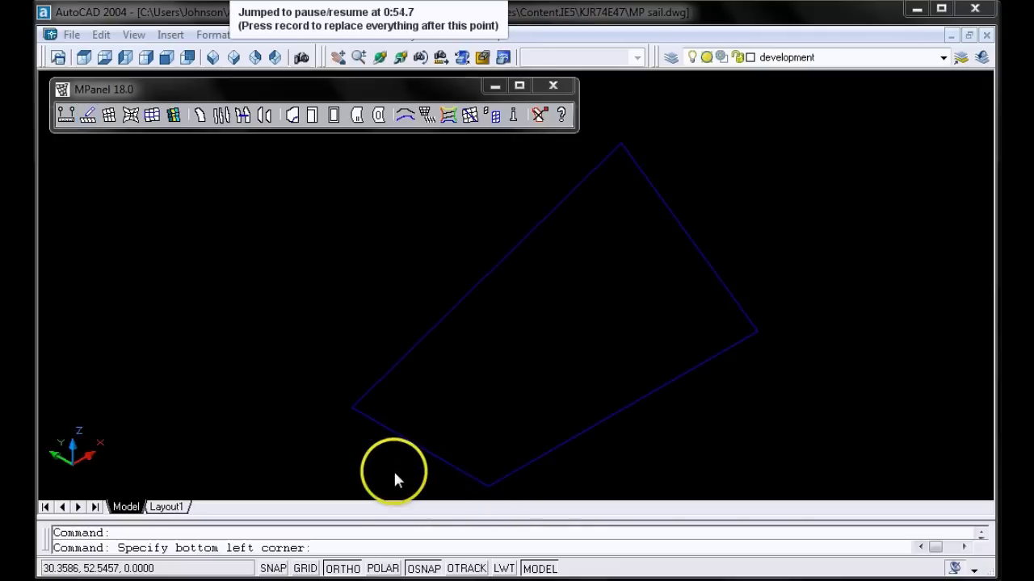
pyautogui.click(488, 486)
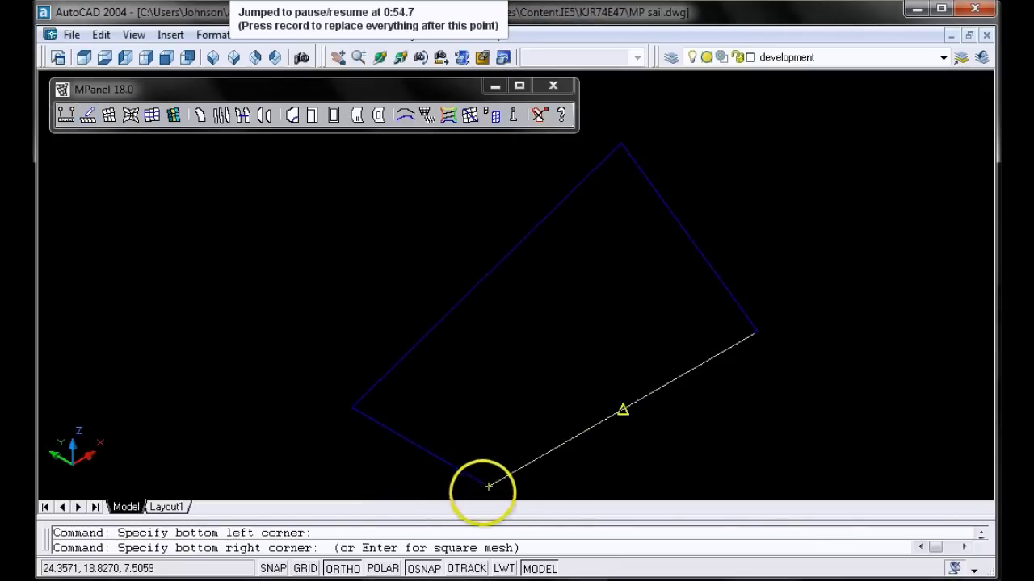
pyautogui.click(756, 331)
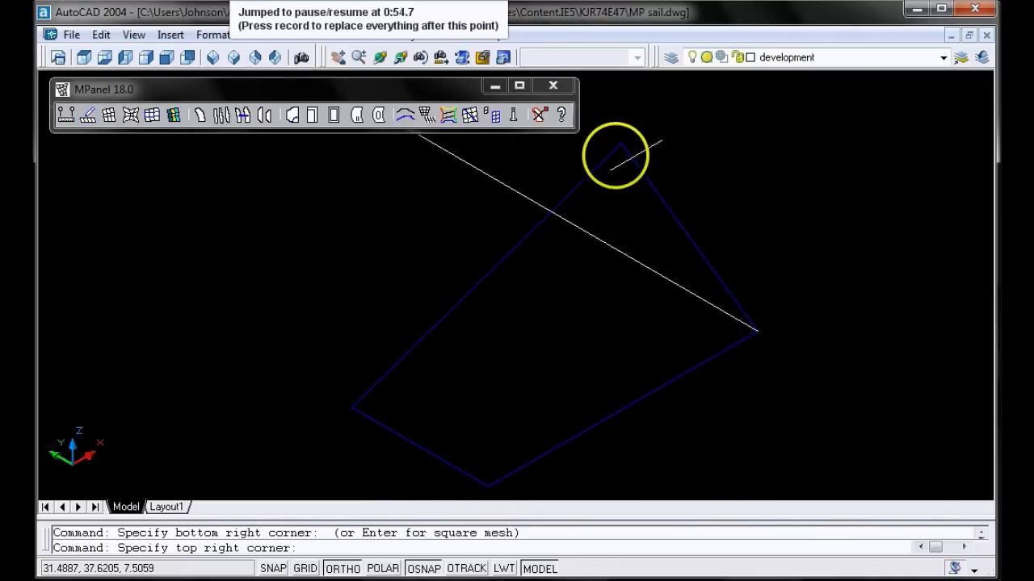
pyautogui.click(622, 144)
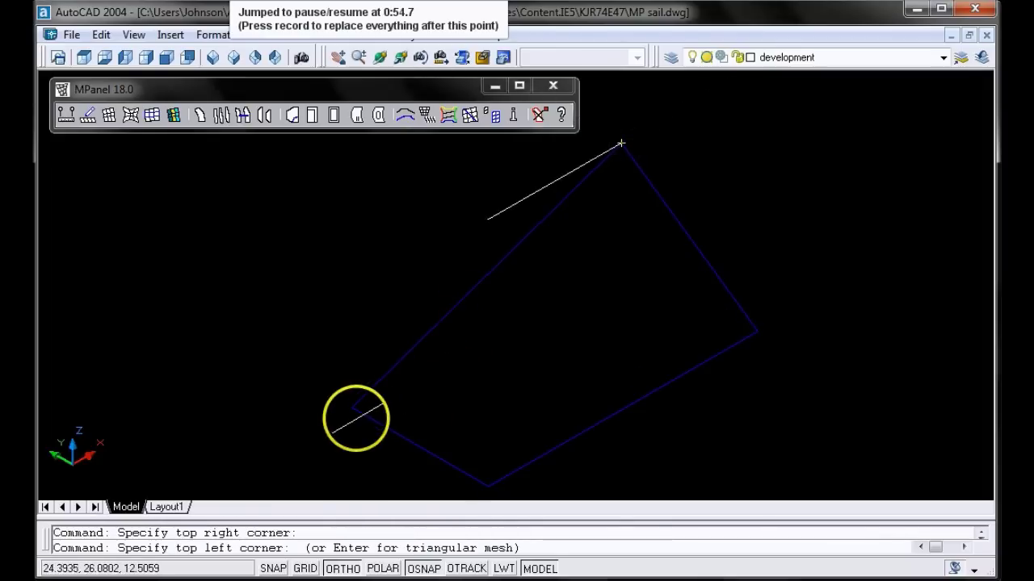
pyautogui.click(354, 409)
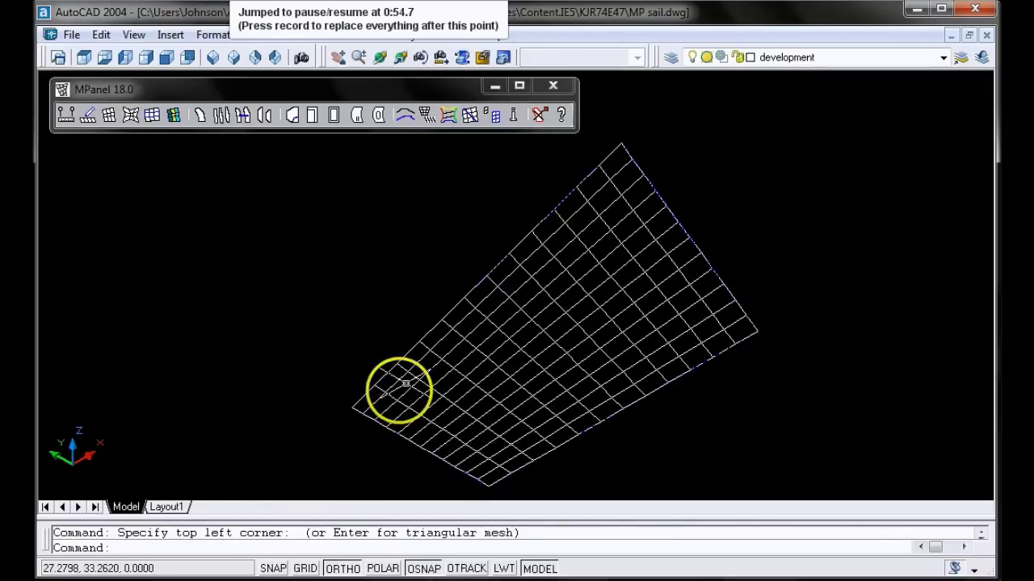
# - Relax the corner mesh with cable edges and delete the superseded red mesh
pyautogui.moveTo(526, 347); pyautogui.dragTo(555, 316, button='middle')
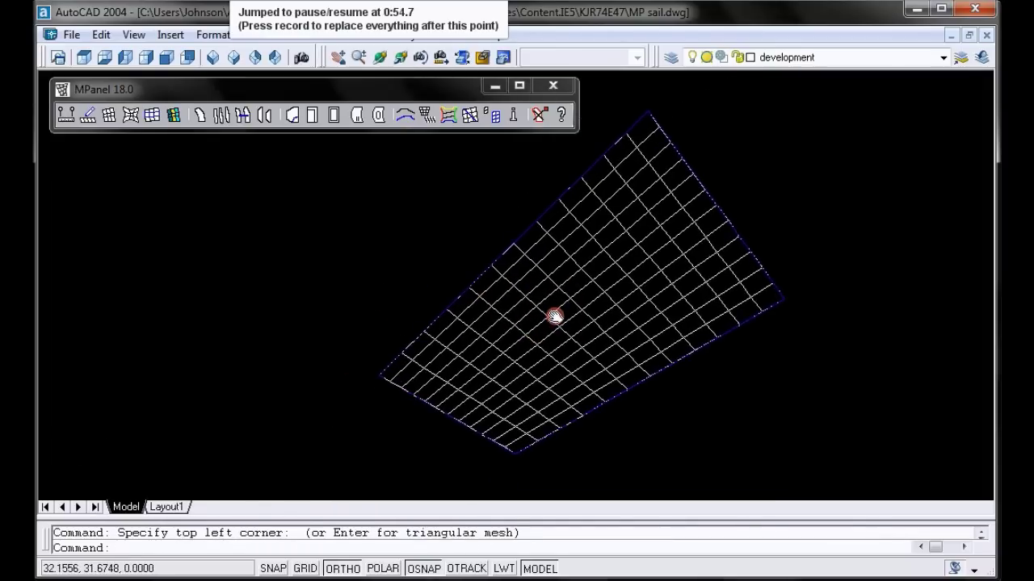
pyautogui.press('Escape')
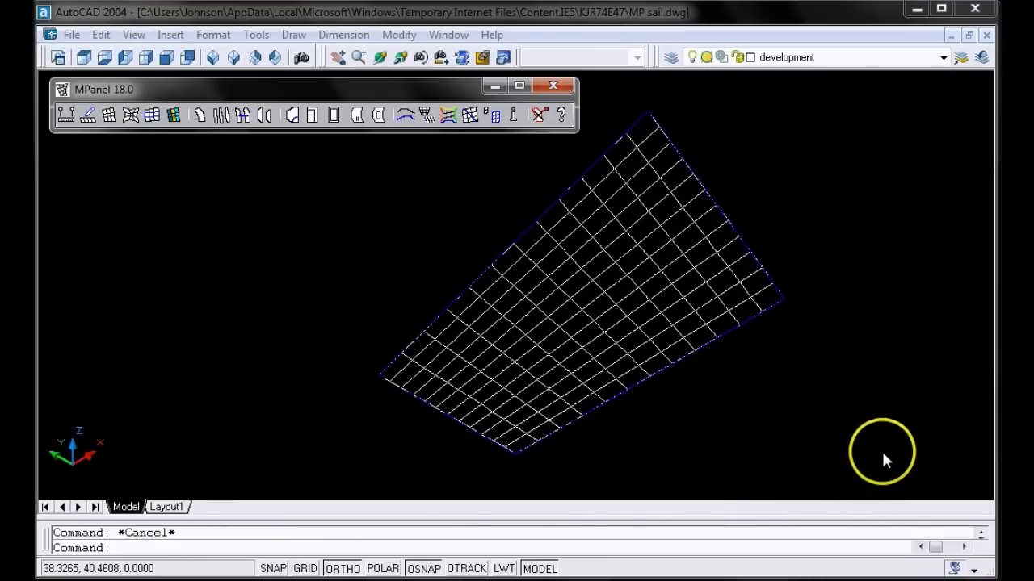
pyautogui.moveTo(963, 476); pyautogui.dragTo(305, 210)
pyautogui.click(305, 210)
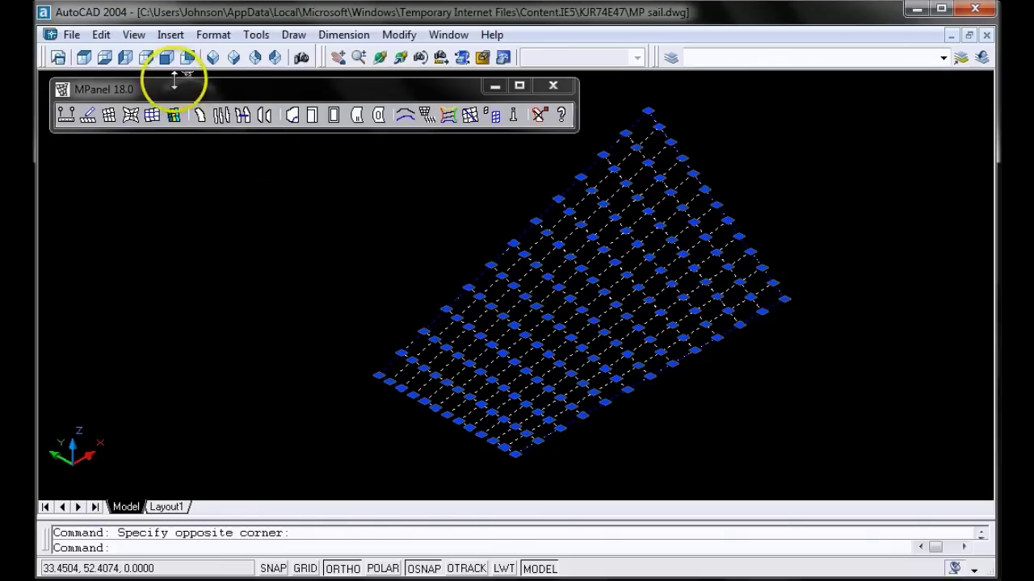
pyautogui.rightClick(132, 117)
pyautogui.click(131, 118)
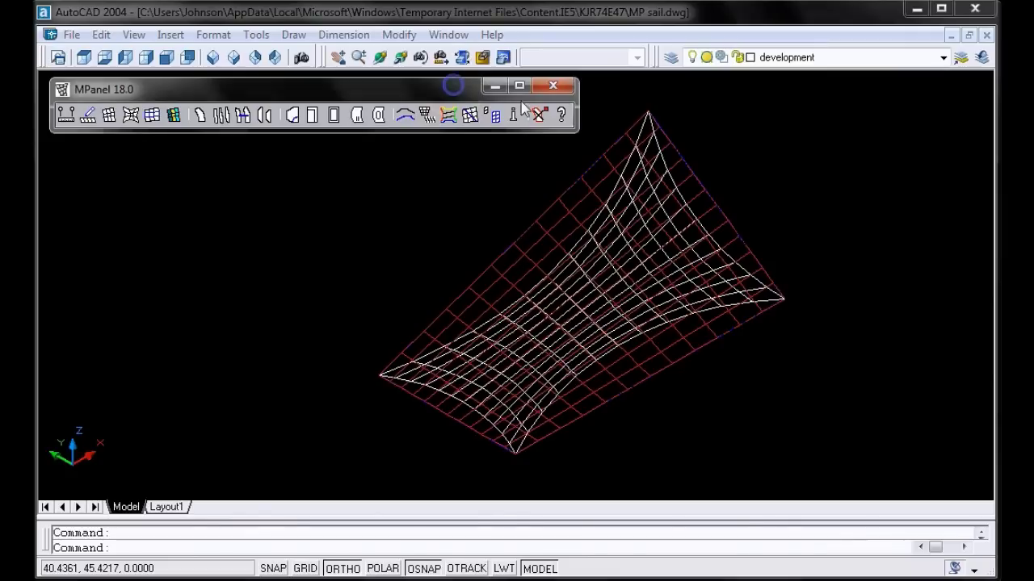
pyautogui.click(538, 114)
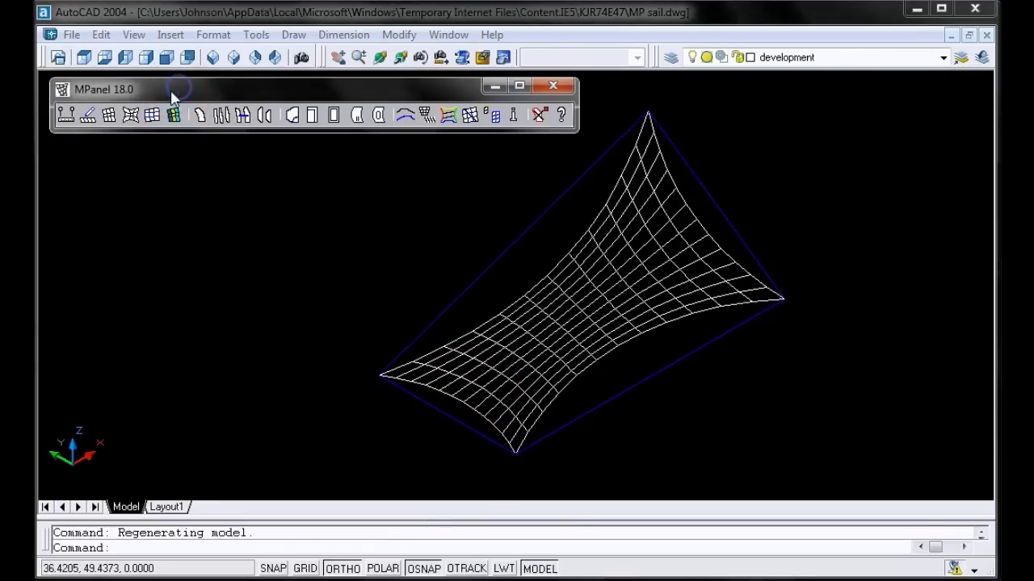
# - Set the top and bottom cable tension ratios to 2 in the cable edge relaxation options
pyautogui.rightClick(130, 115)
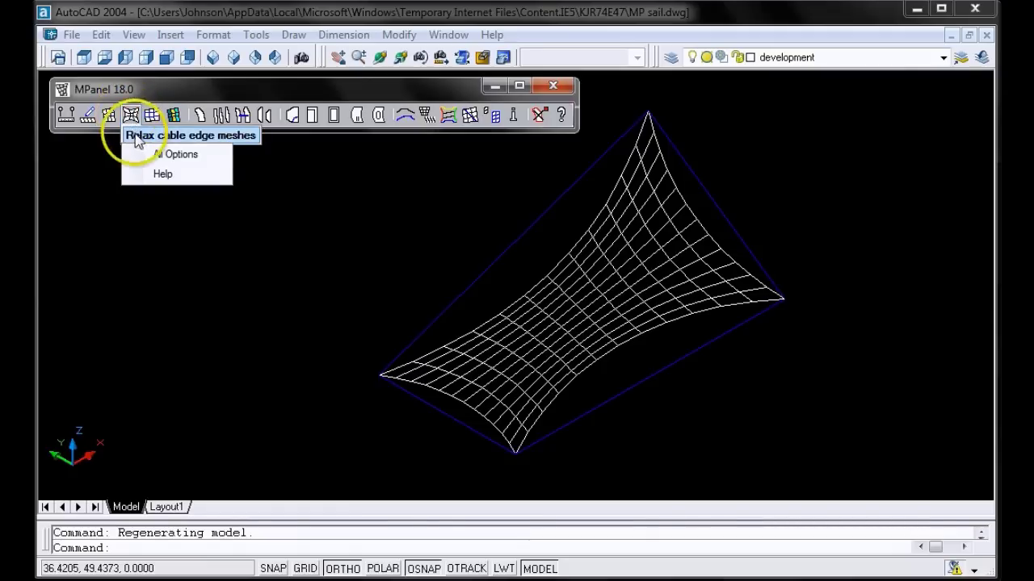
pyautogui.click(175, 154)
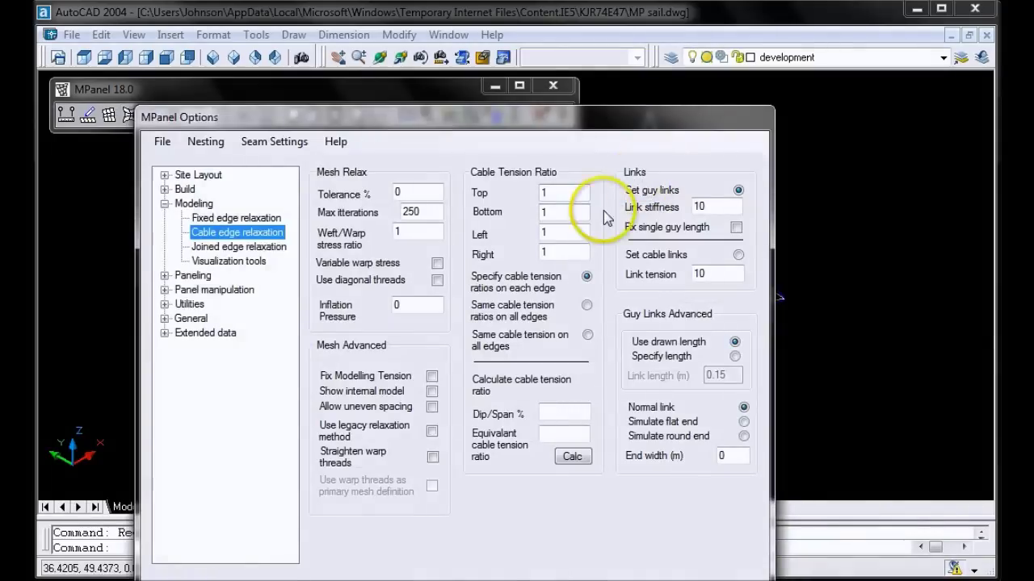
pyautogui.click(557, 193)
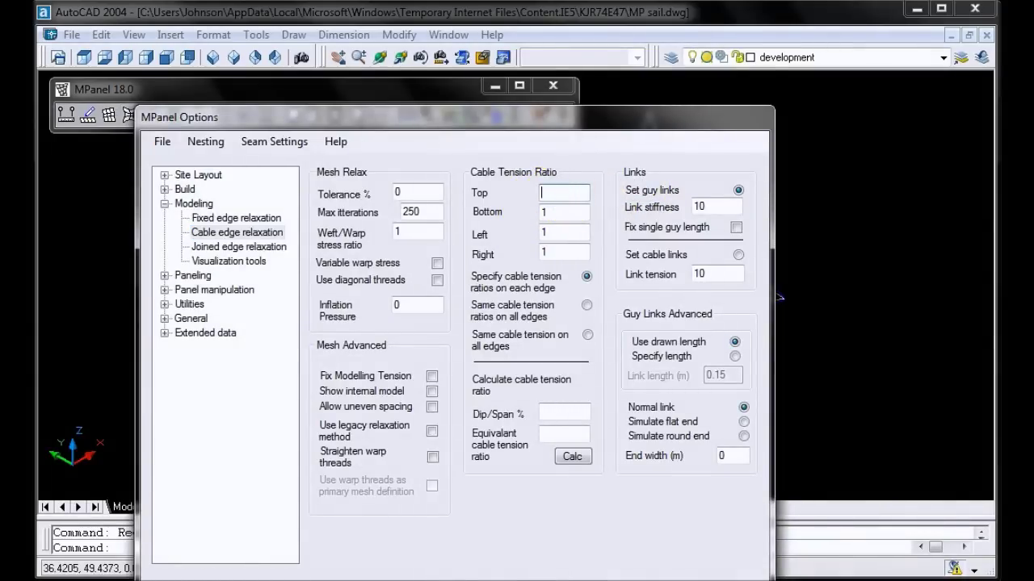
pyautogui.write('2')
pyautogui.moveTo(522, 119); pyautogui.dragTo(592, 75)
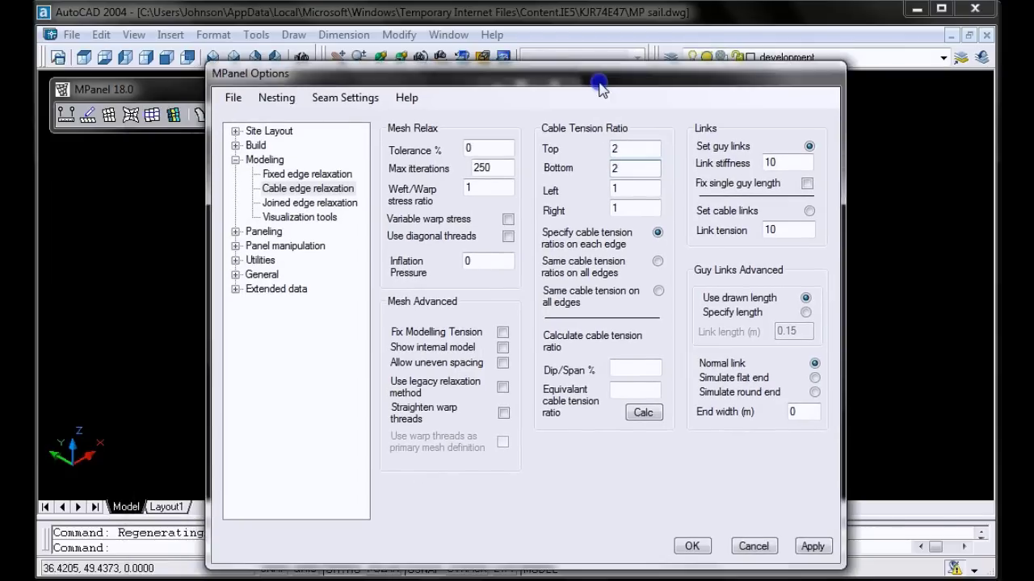
pyautogui.click(692, 547)
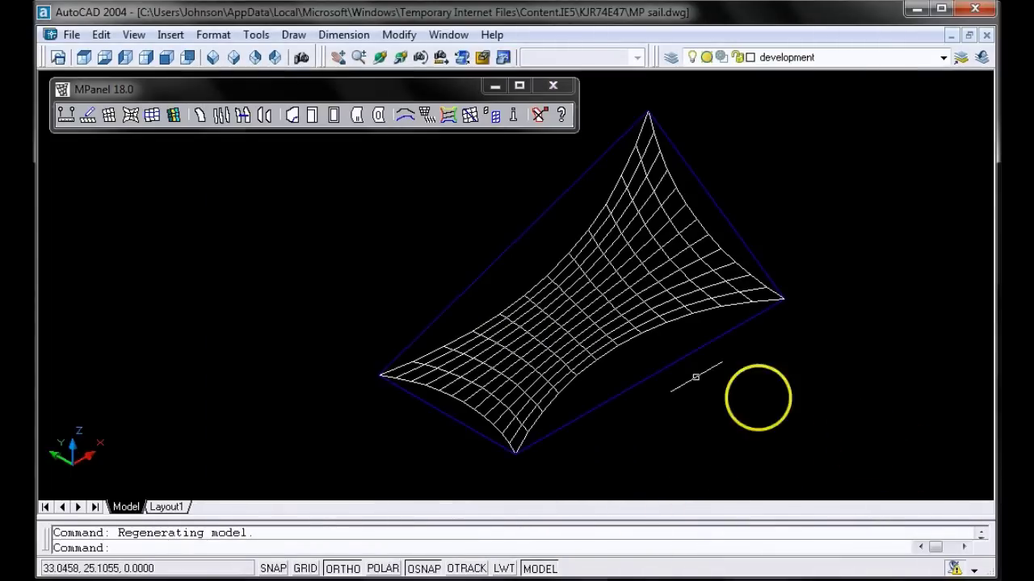
# - Relax the sail mesh again using the new cable tension ratios and remove the old red mesh
pyautogui.click(921, 455)
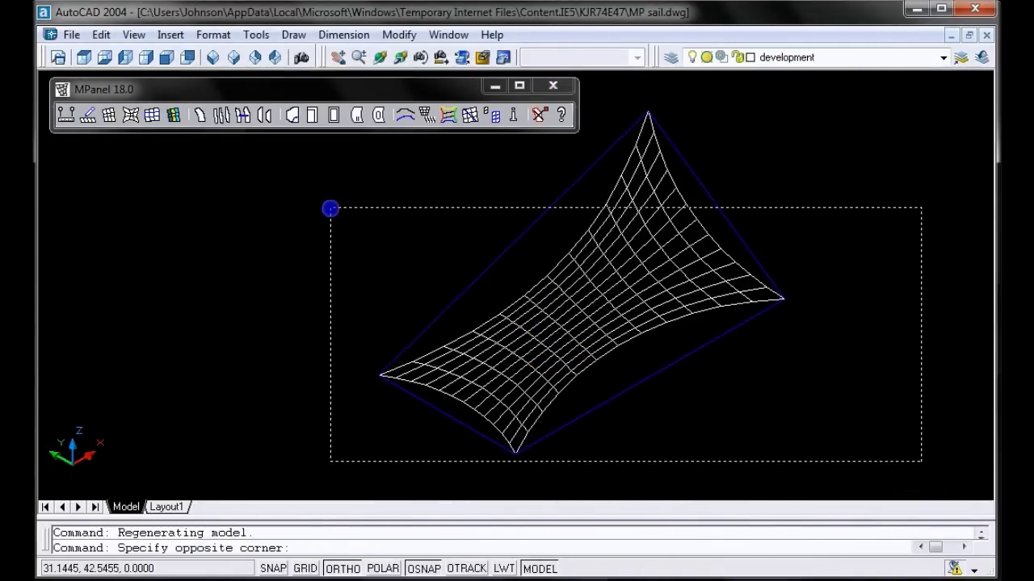
pyautogui.click(330, 207)
pyautogui.click(185, 91)
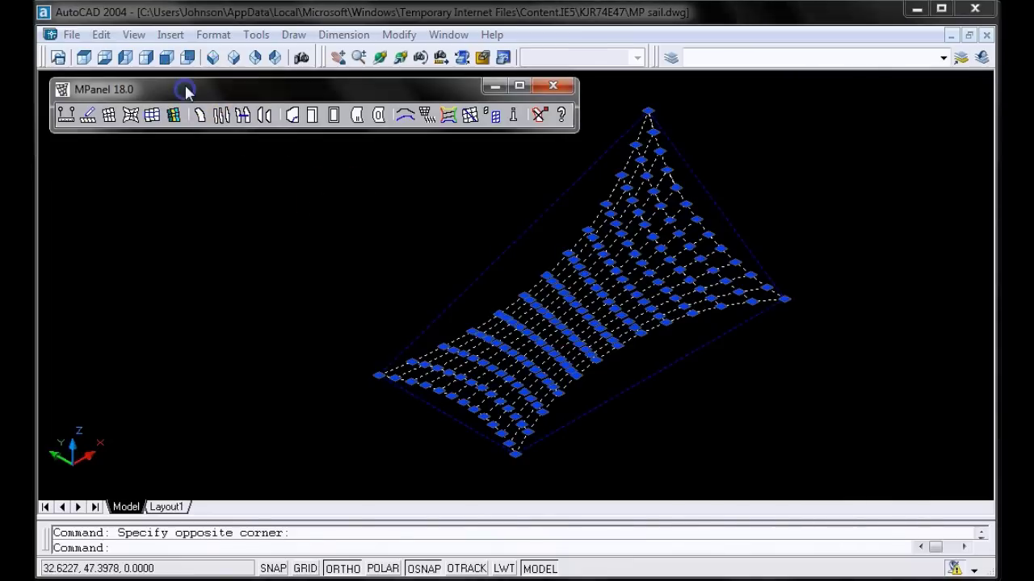
pyautogui.click(130, 115)
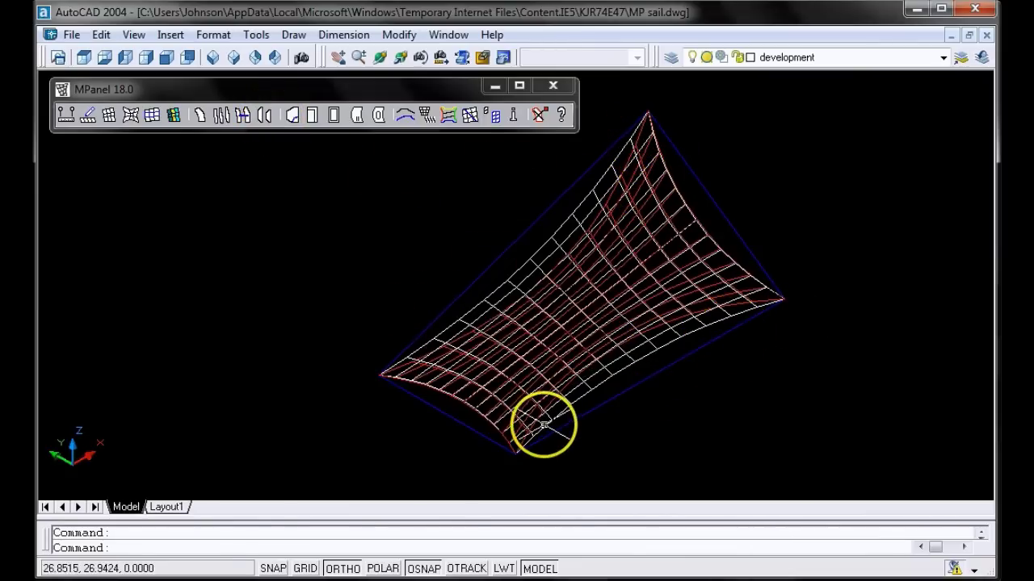
pyautogui.click(403, 94)
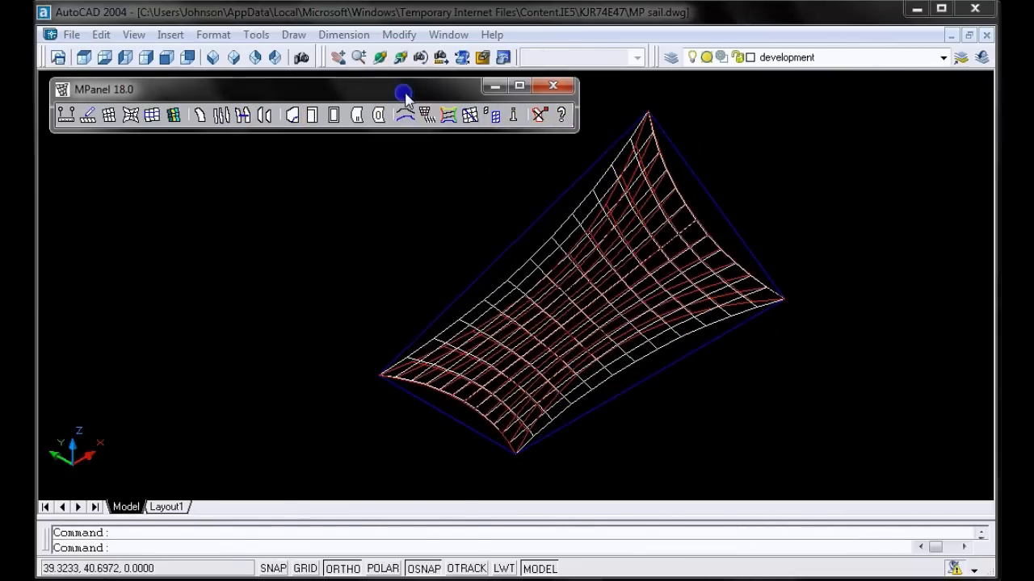
pyautogui.click(540, 114)
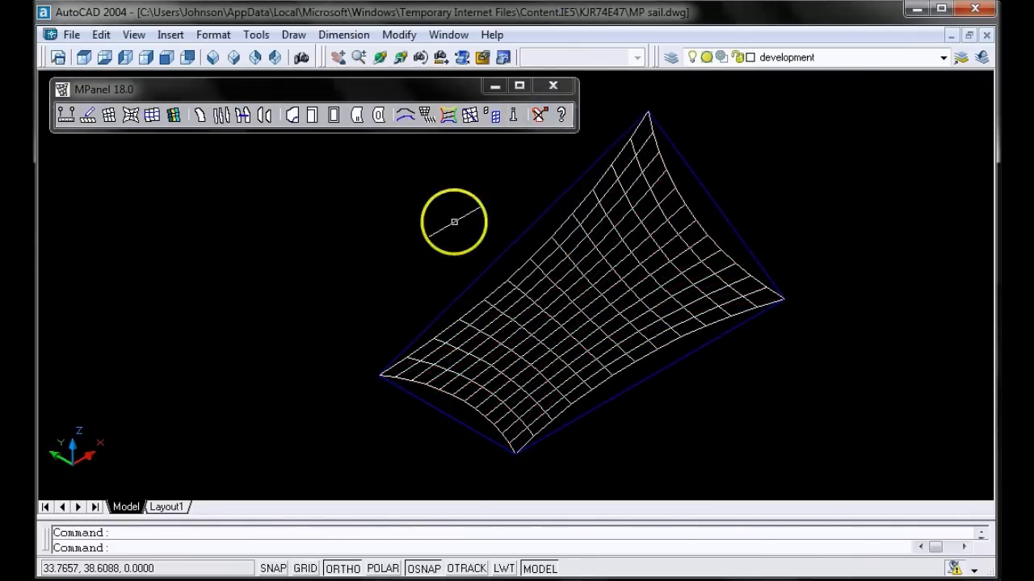
# - Turn the "poles etc" layer back on and display the whole model flat shaded
pyautogui.click(942, 60)
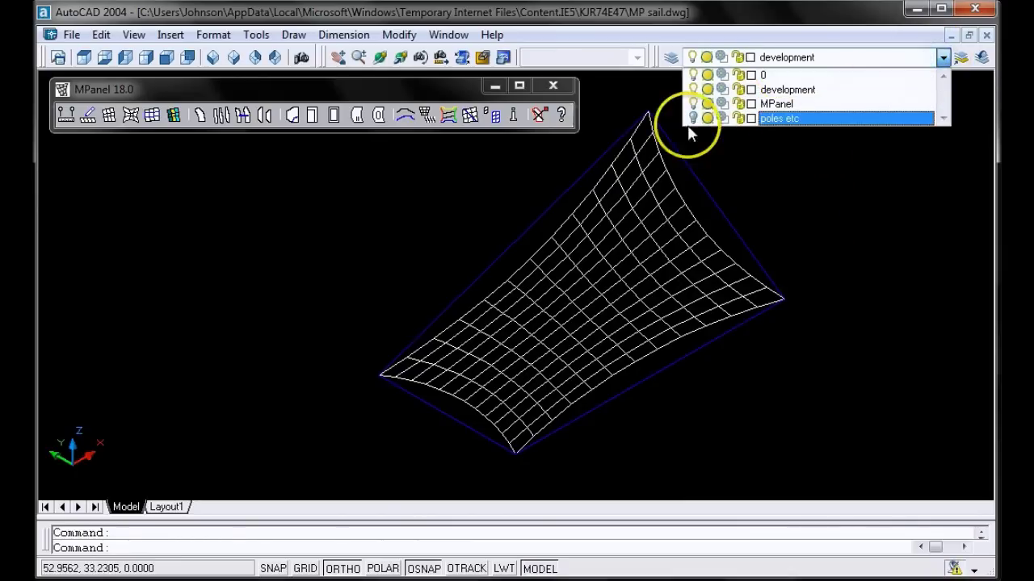
pyautogui.click(693, 119)
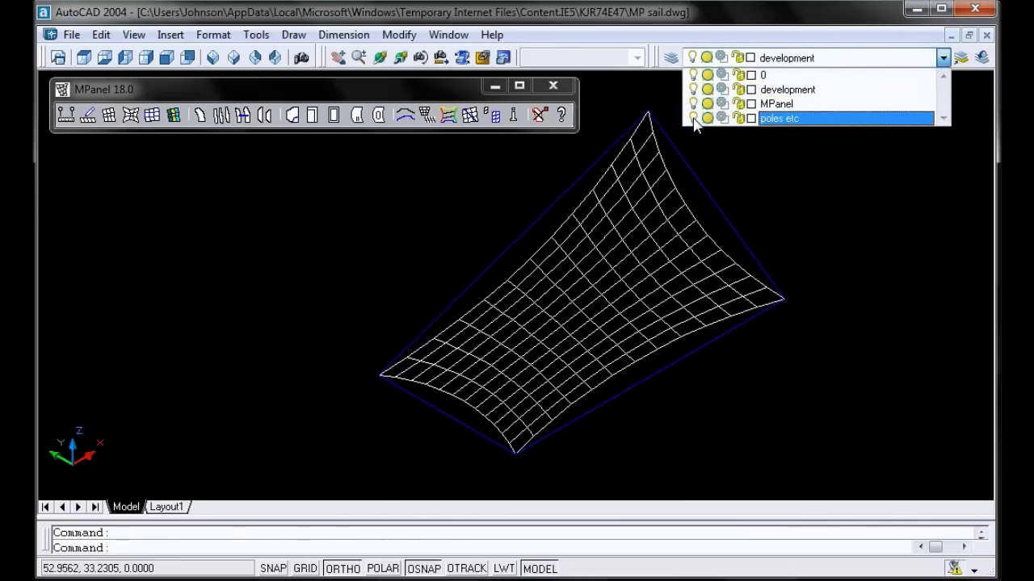
pyautogui.click(793, 198)
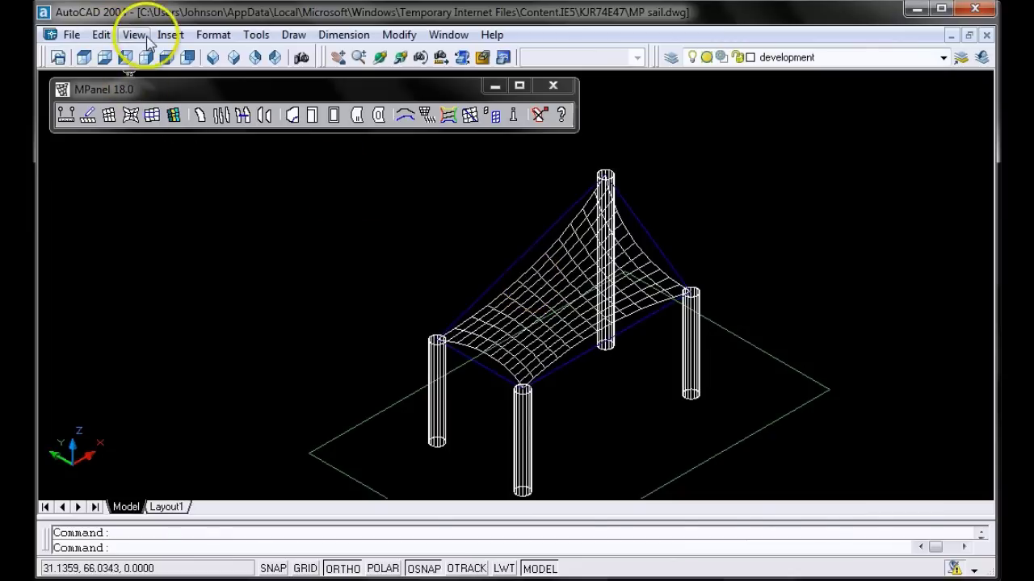
pyautogui.click(142, 34)
pyautogui.moveTo(180, 323)
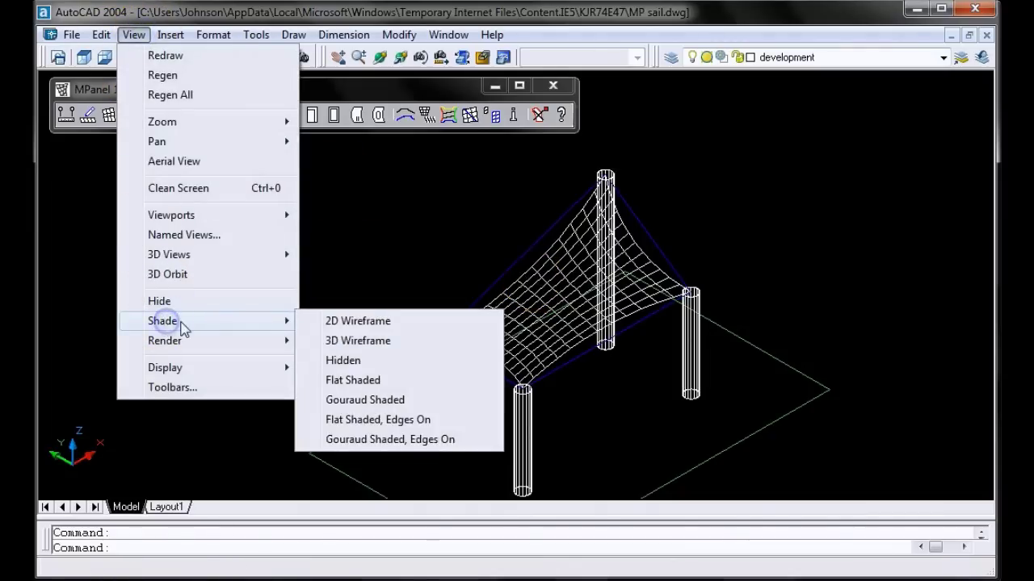
pyautogui.click(334, 379)
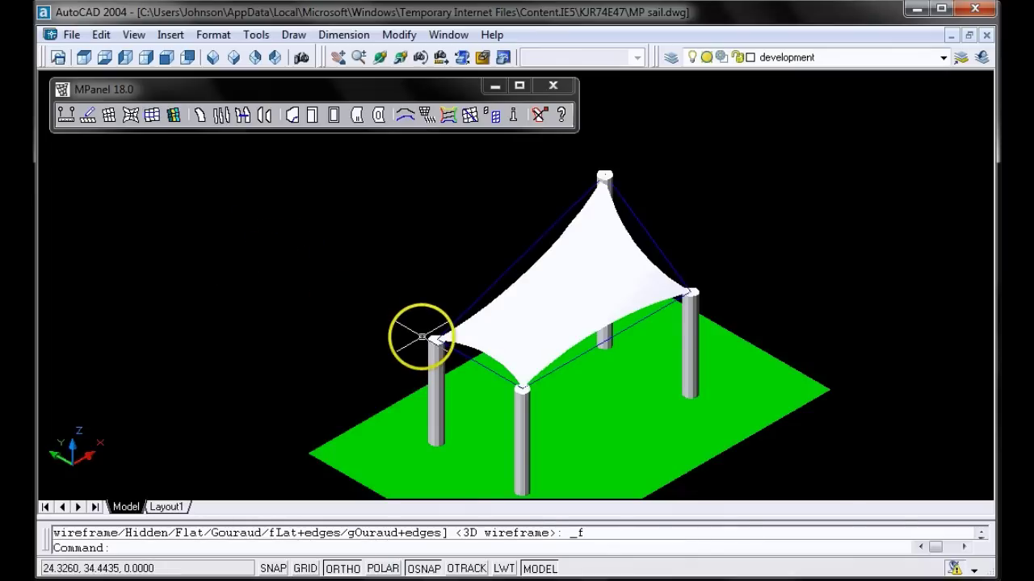
# - Turn off the "poles etc" layer and return the sail mesh to wireframe display
pyautogui.click(944, 58)
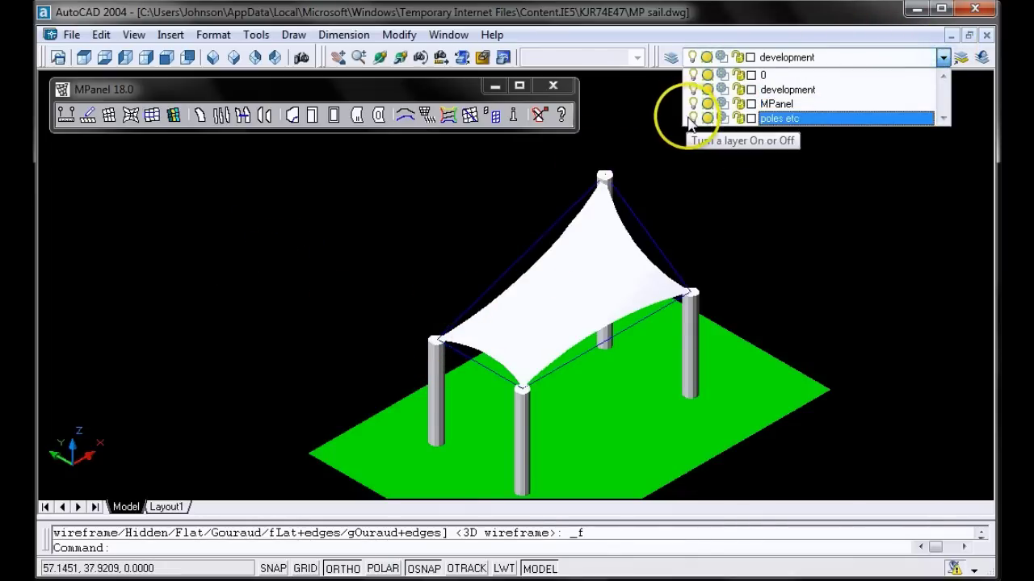
pyautogui.click(692, 120)
pyautogui.click(165, 238)
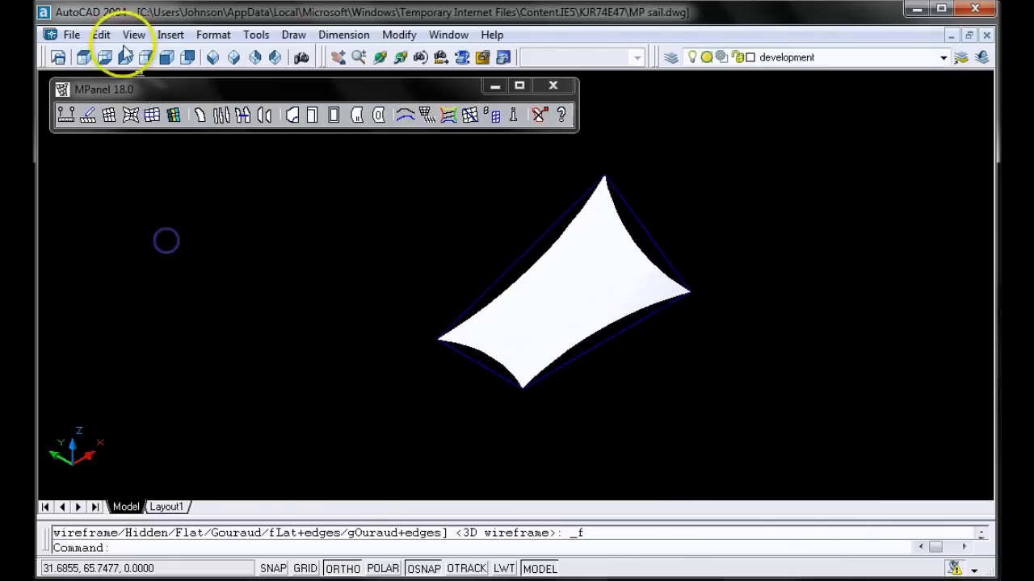
pyautogui.click(134, 35)
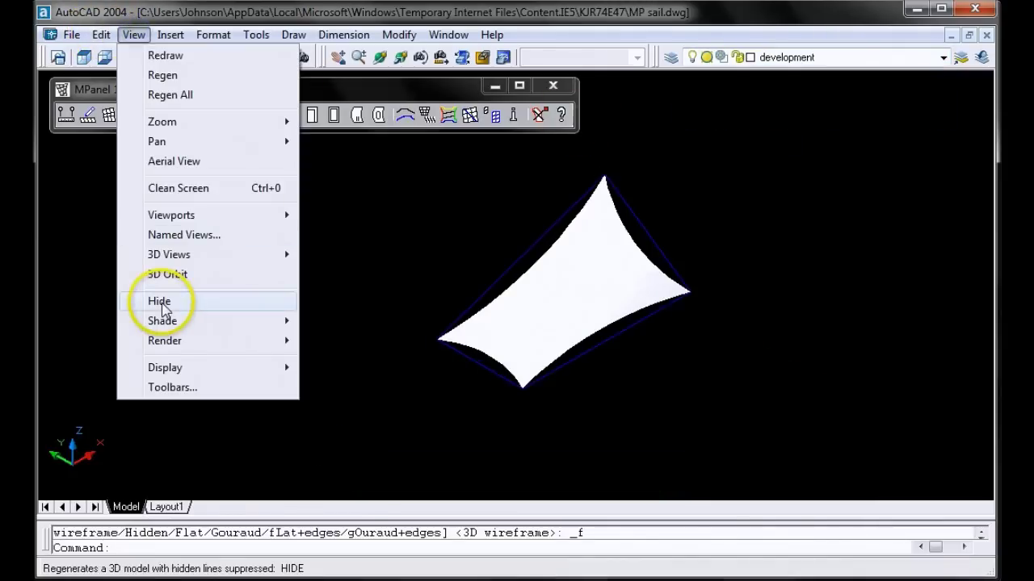
pyautogui.moveTo(165, 320)
pyautogui.click(351, 340)
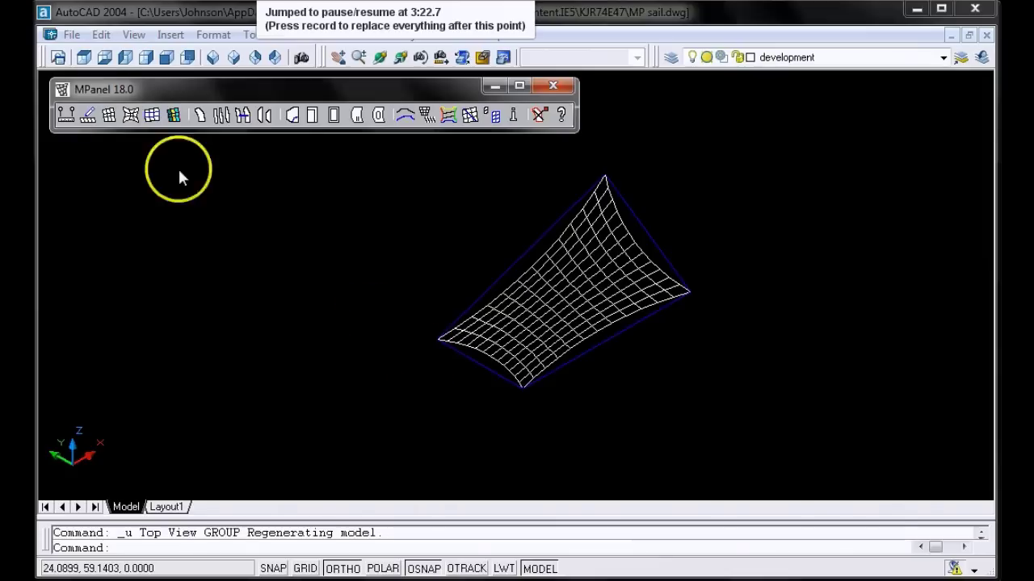
# - In top view, draw a horizontal line about 0.85 units long outward from the sail's upper-left corner
pyautogui.click(84, 58)
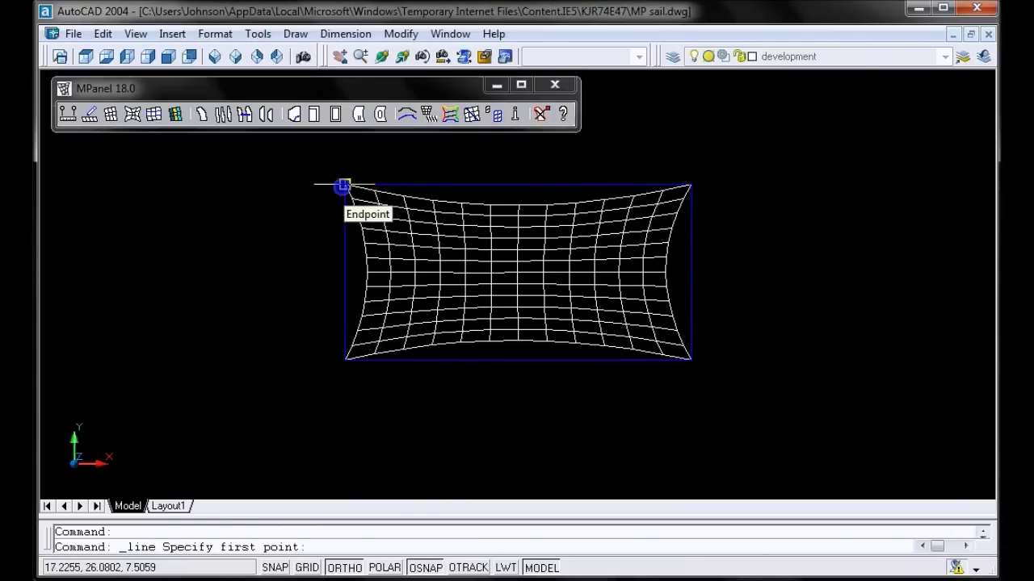
pyautogui.click(344, 186)
pyautogui.click(324, 186)
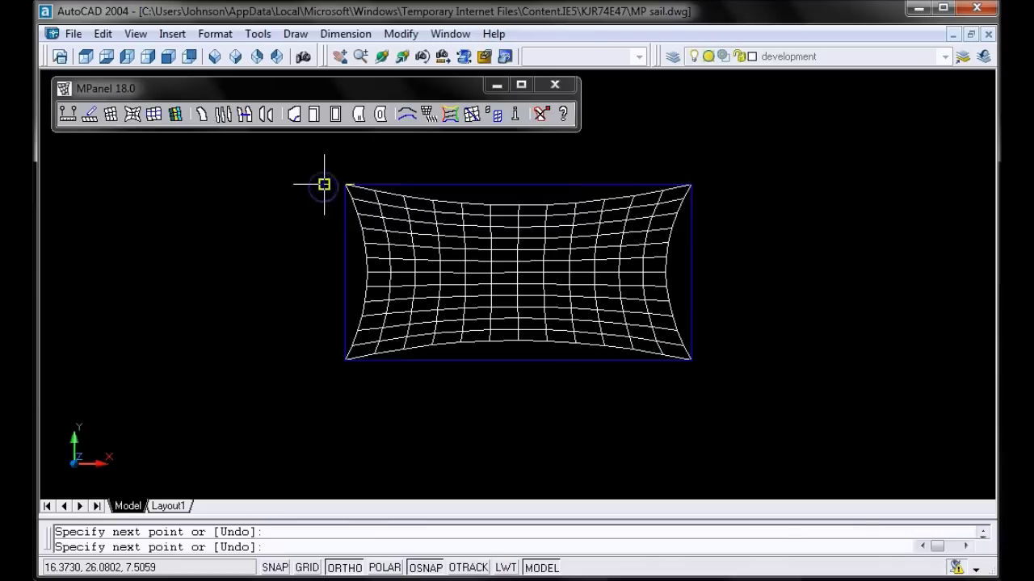
pyautogui.rightClick(267, 229)
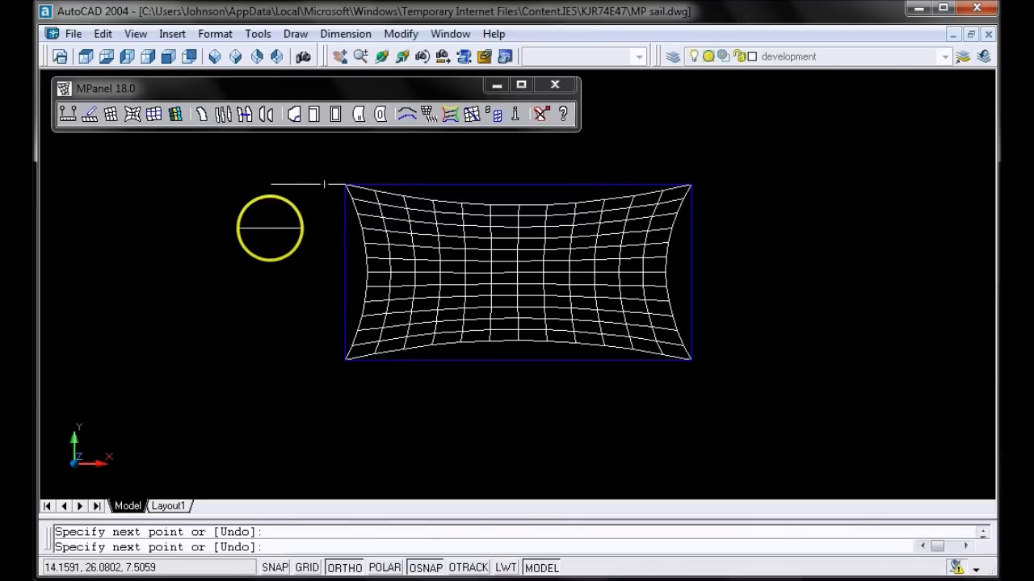
# - Stretch the mesh's upper-left corner vertex to the outer end of the short horizontal line
pyautogui.click(377, 215)
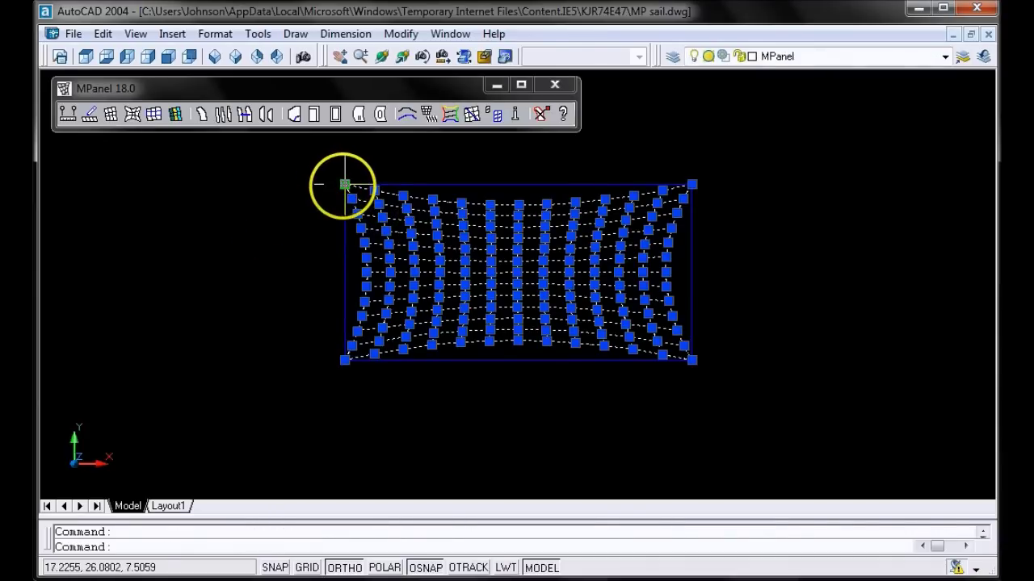
pyautogui.click(344, 185)
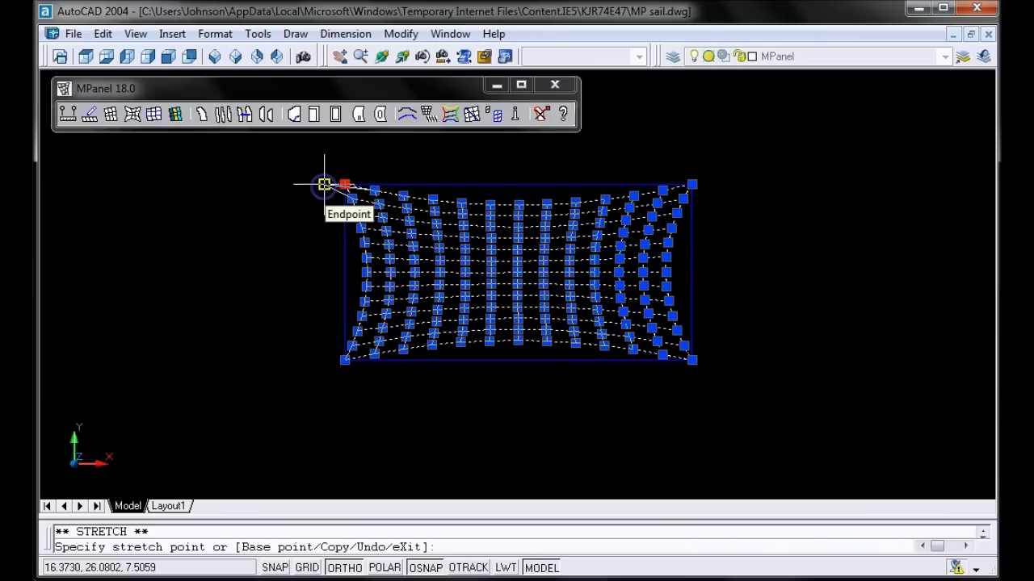
pyautogui.press('Escape')
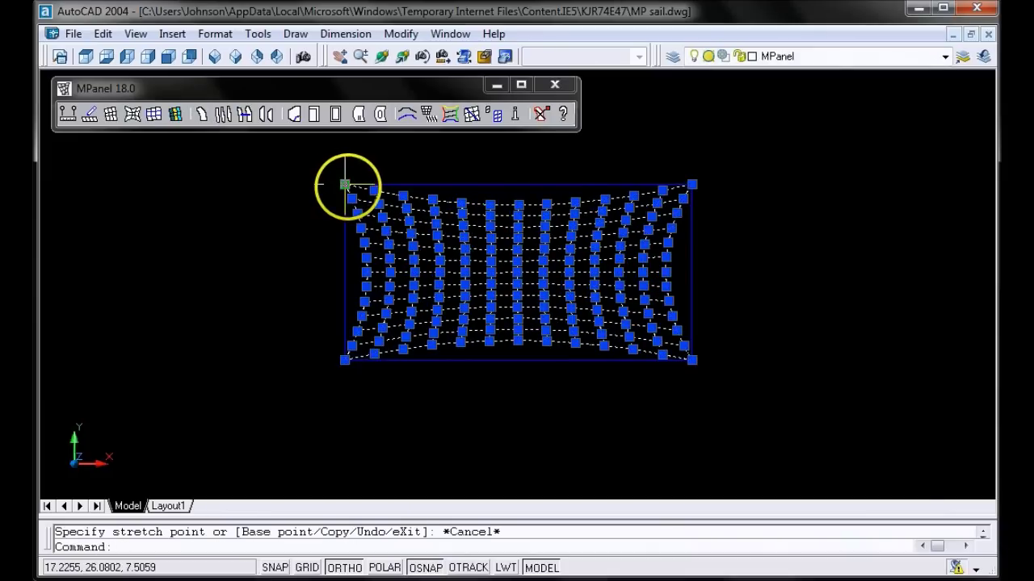
pyautogui.click(344, 185)
pyautogui.click(324, 185)
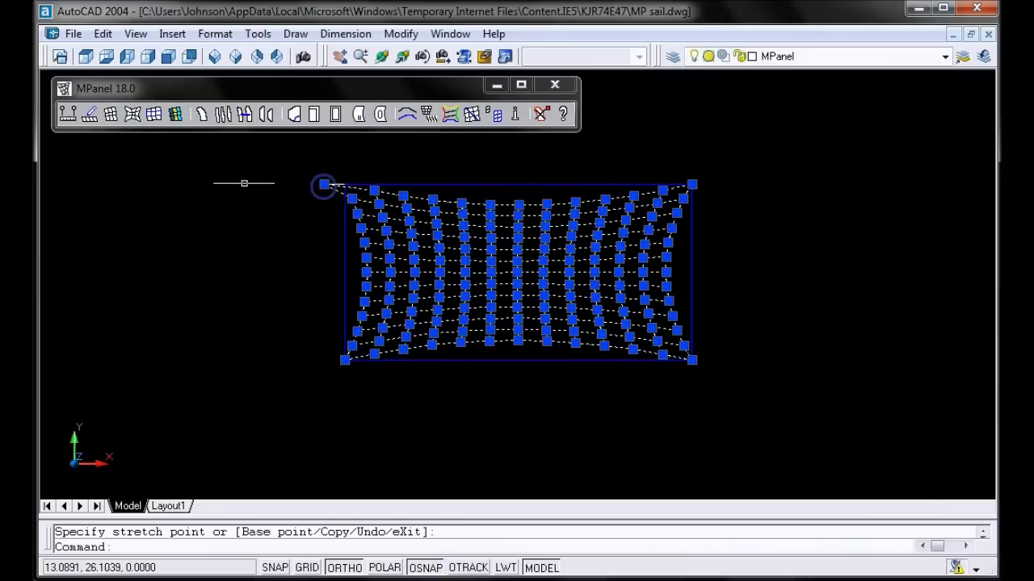
pyautogui.press('Escape')
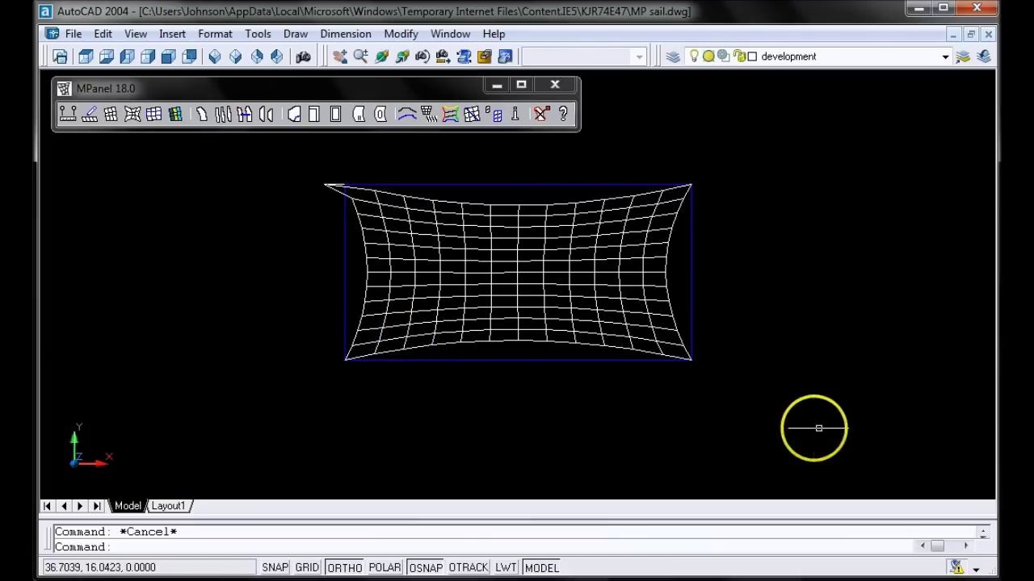
# - Relax the stretched mesh together with the short corner line and remove the old red mesh
pyautogui.click(850, 449)
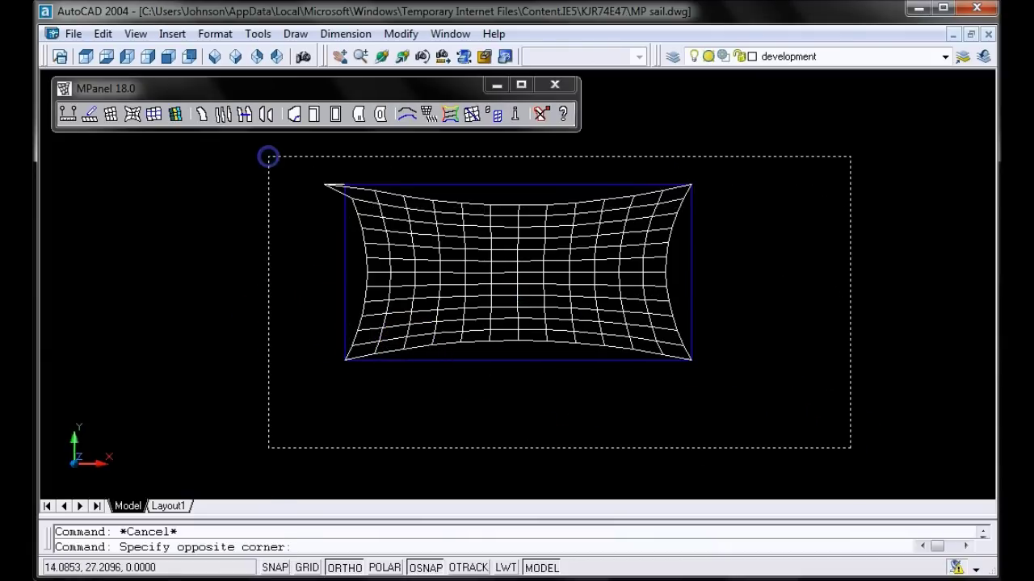
pyautogui.click(269, 157)
pyautogui.click(133, 114)
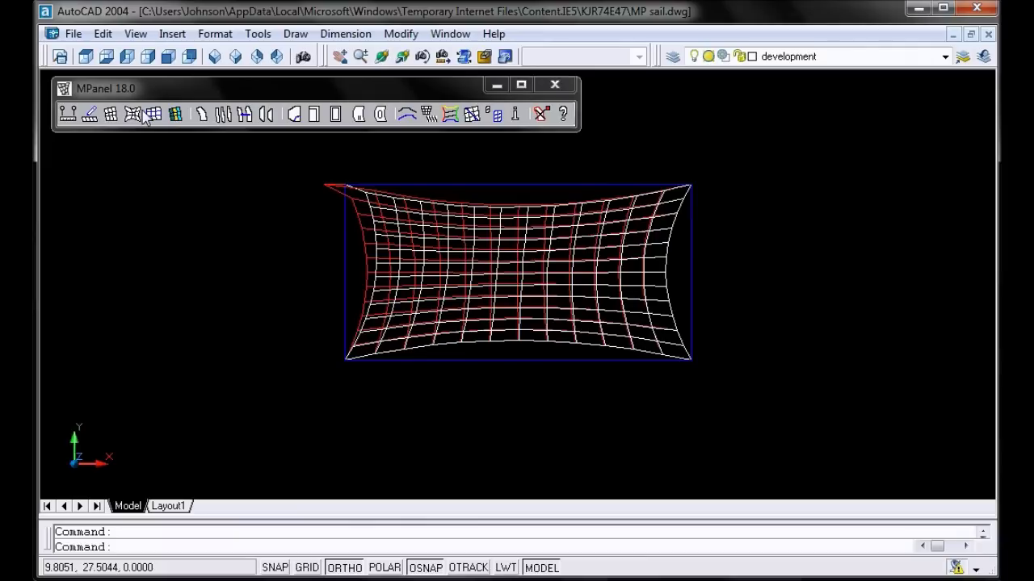
pyautogui.click(541, 114)
pyautogui.hotkey('ctrl', 'z')
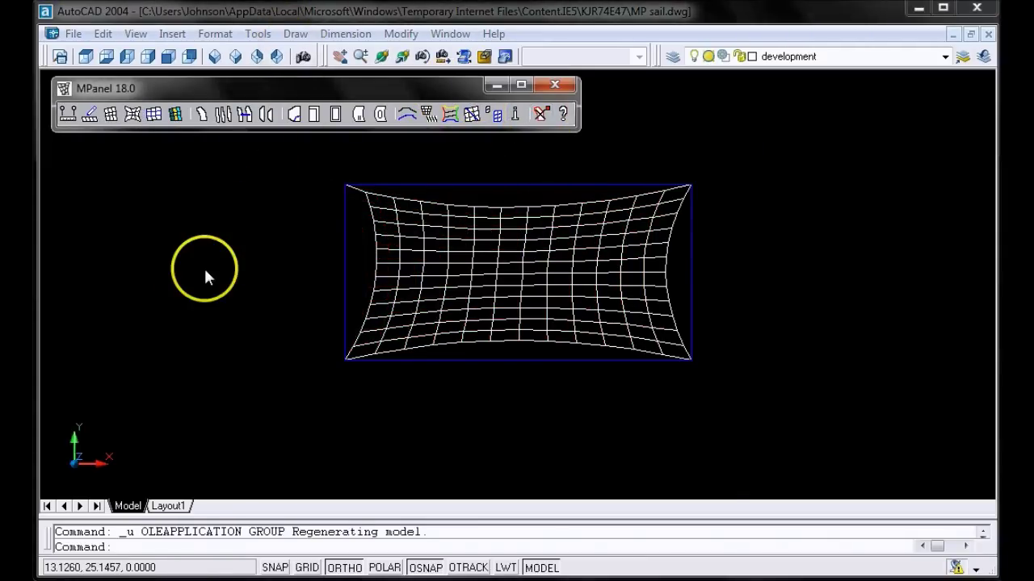
# - Set the complete-mesh paneling options to a specified number of 4 panels
pyautogui.click(381, 56)
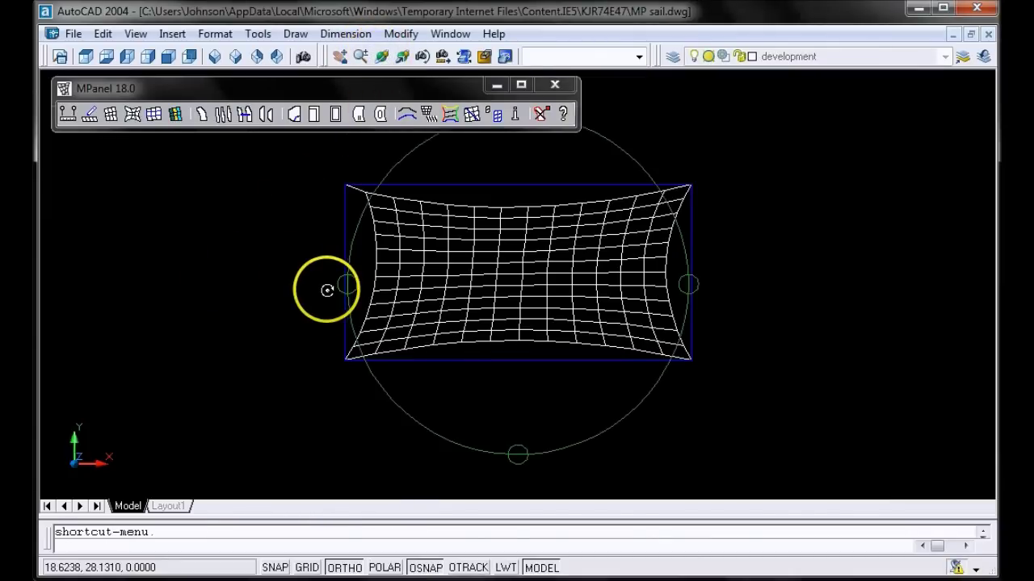
pyautogui.moveTo(330, 286); pyautogui.dragTo(404, 269)
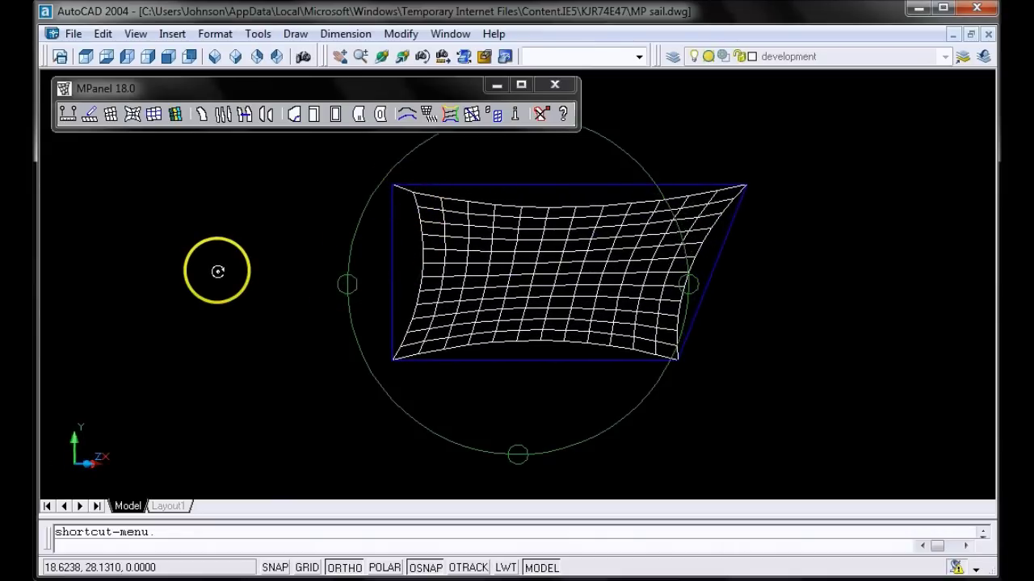
pyautogui.press('Escape')
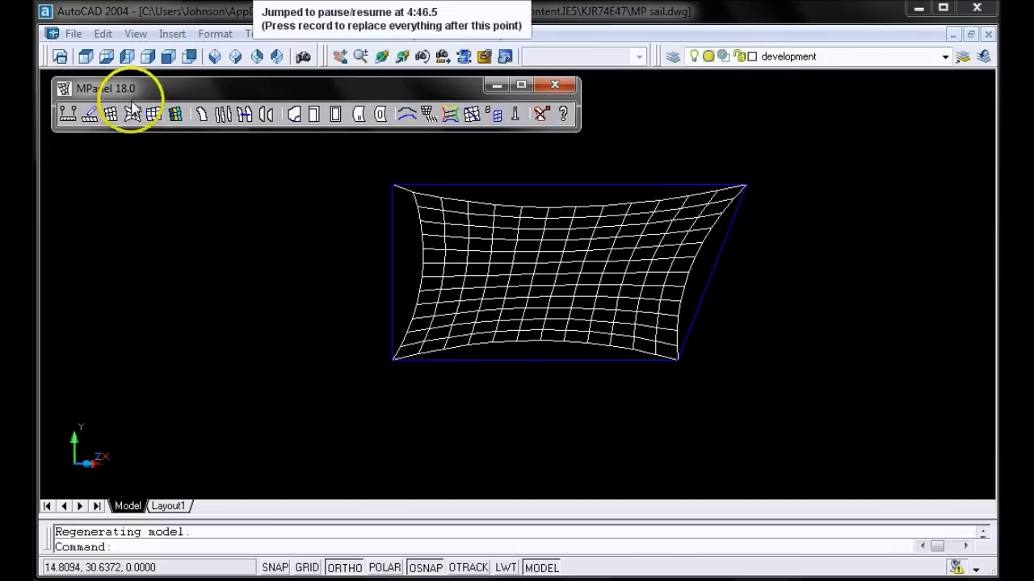
pyautogui.rightClick(223, 113)
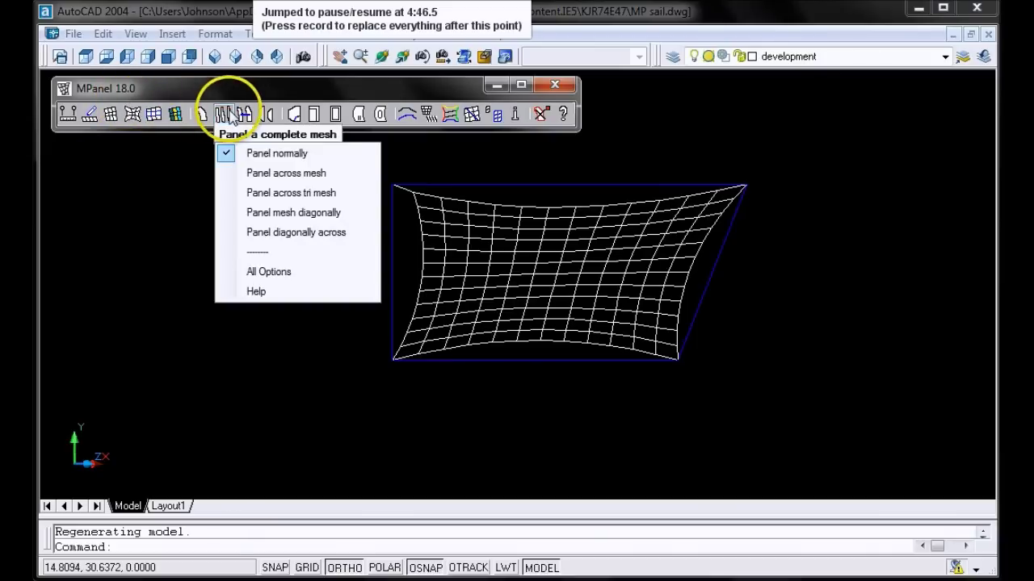
pyautogui.click(247, 275)
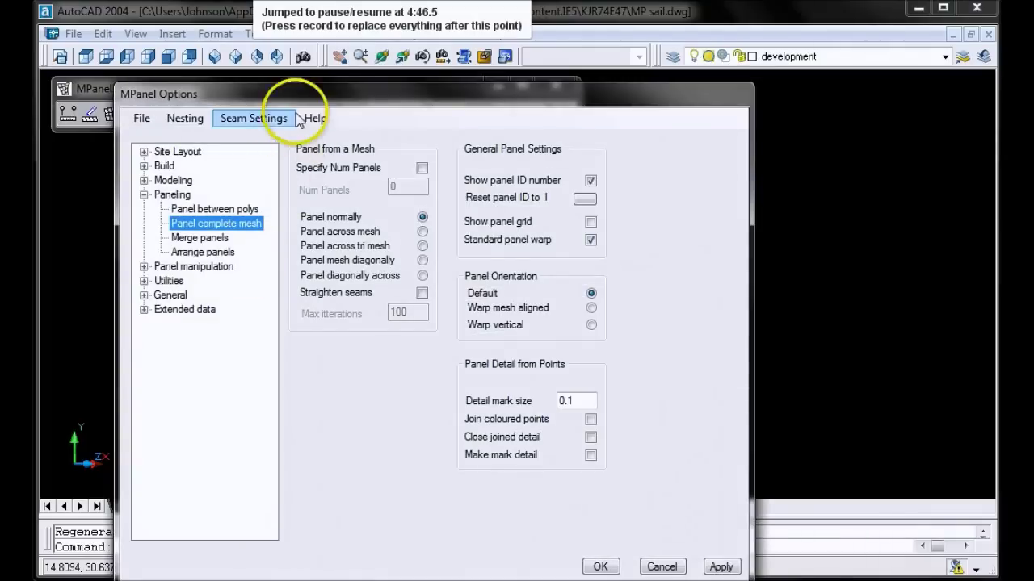
pyautogui.moveTo(297, 92); pyautogui.dragTo(334, 47)
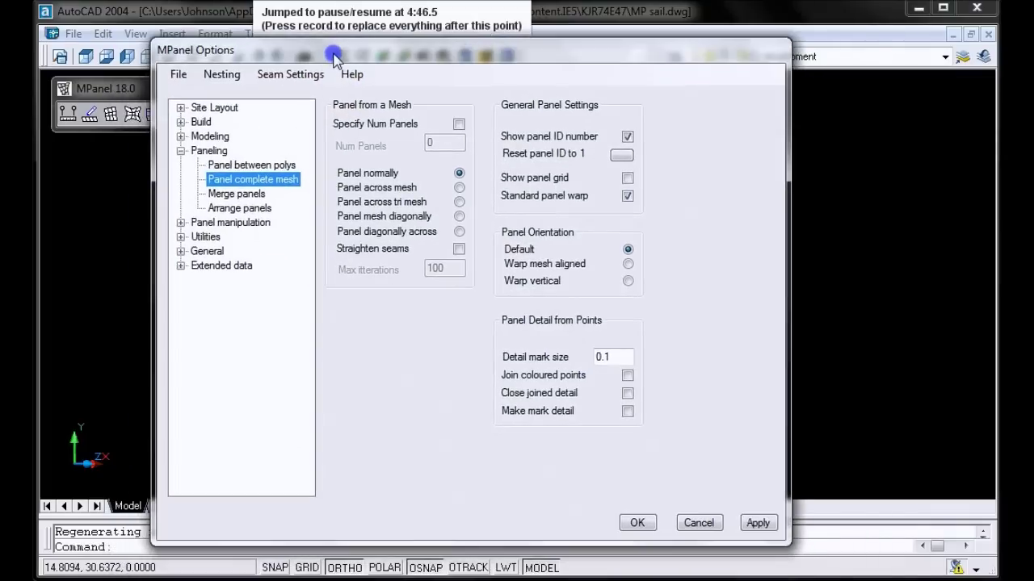
pyautogui.click(458, 124)
pyautogui.click(443, 140)
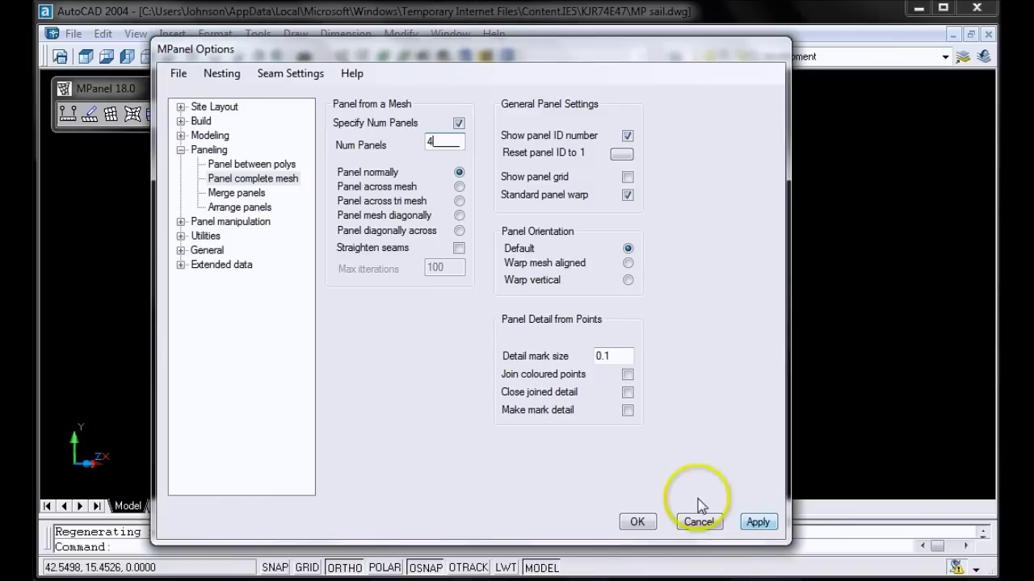
pyautogui.click(637, 522)
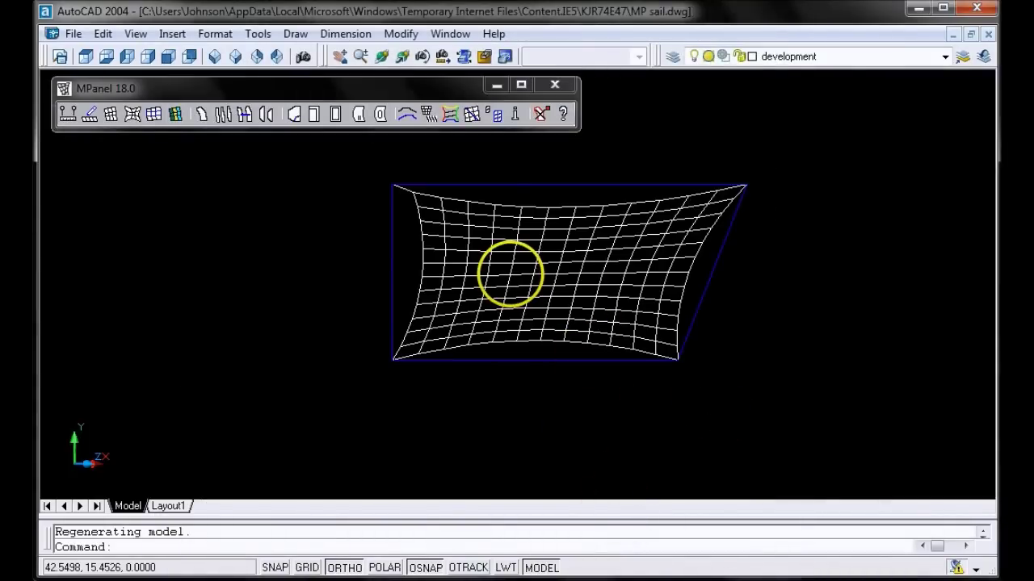
# - Panel the complete sail mesh into flat panels with the current paneling options
pyautogui.click(510, 276)
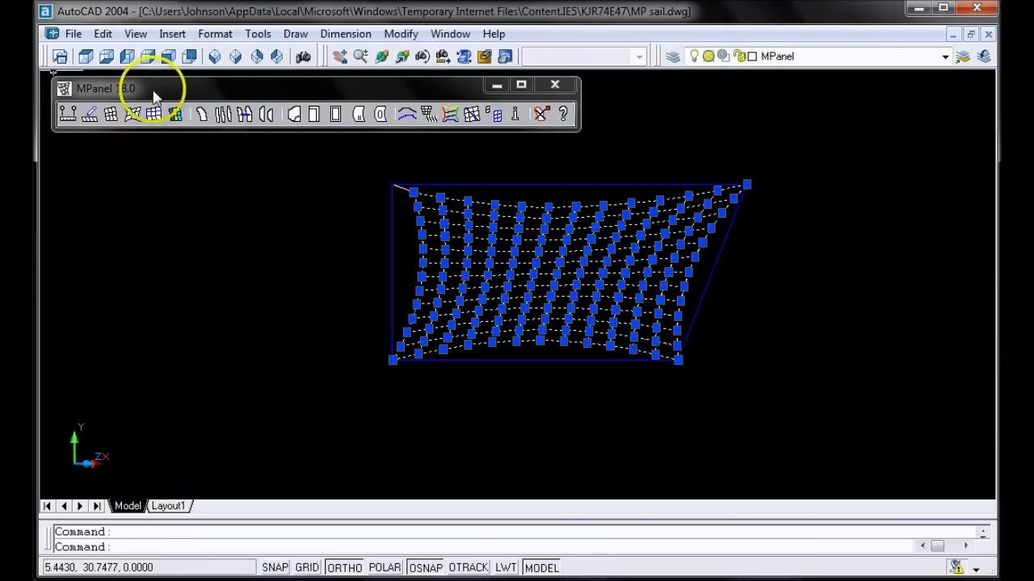
pyautogui.click(223, 114)
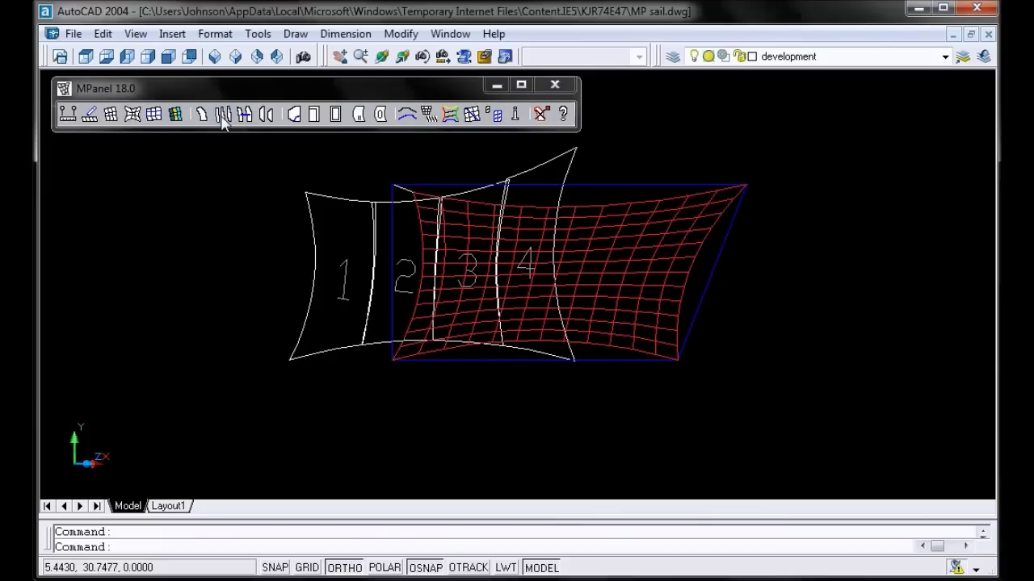
pyautogui.click(382, 57)
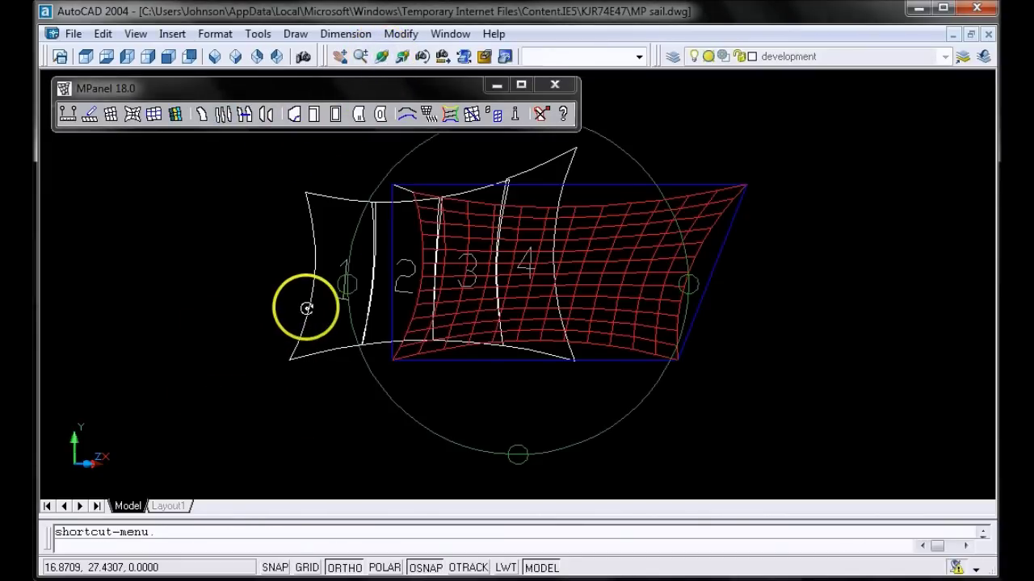
pyautogui.moveTo(312, 289)
pyautogui.mouseDown()
pyautogui.moveTo(384, 289)
pyautogui.moveTo(319, 290)
pyautogui.moveTo(329, 294)
pyautogui.mouseUp()
# - Move flat panel 1 to the left, clear of the other panels
pyautogui.click(334, 201)
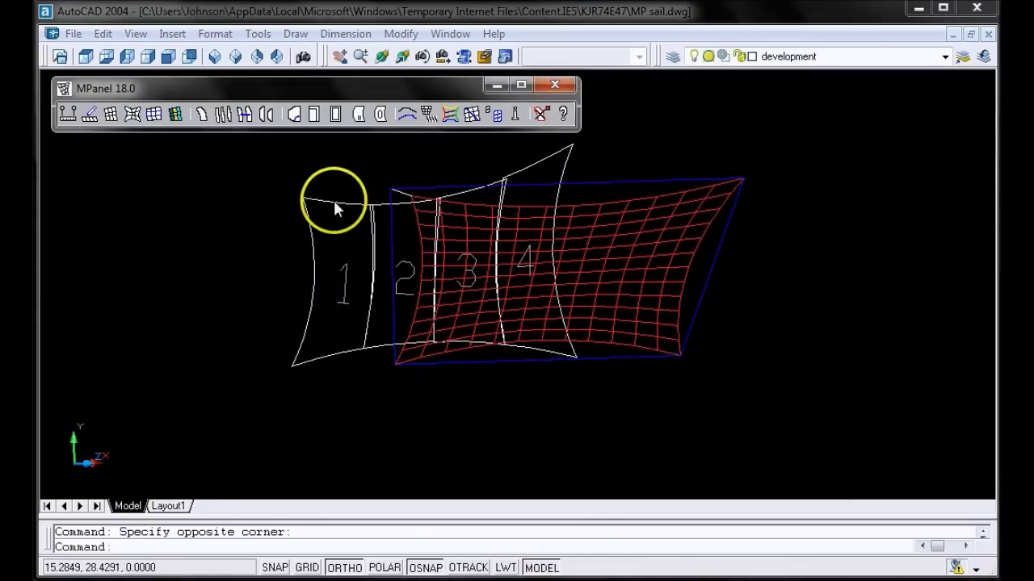
pyautogui.click(358, 205)
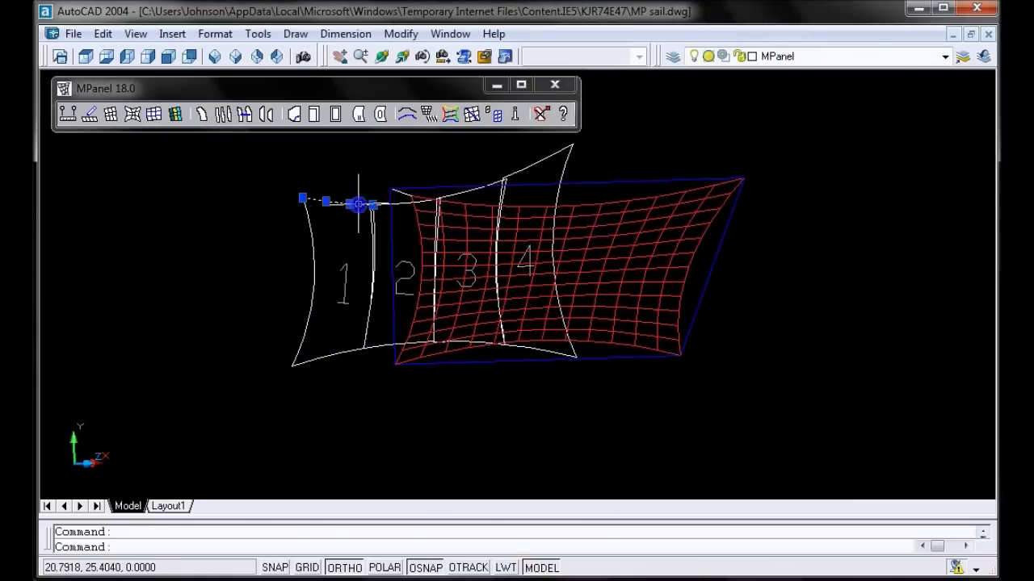
pyautogui.moveTo(330, 202); pyautogui.dragTo(192, 213)
pyautogui.click(227, 213)
pyautogui.click(306, 253)
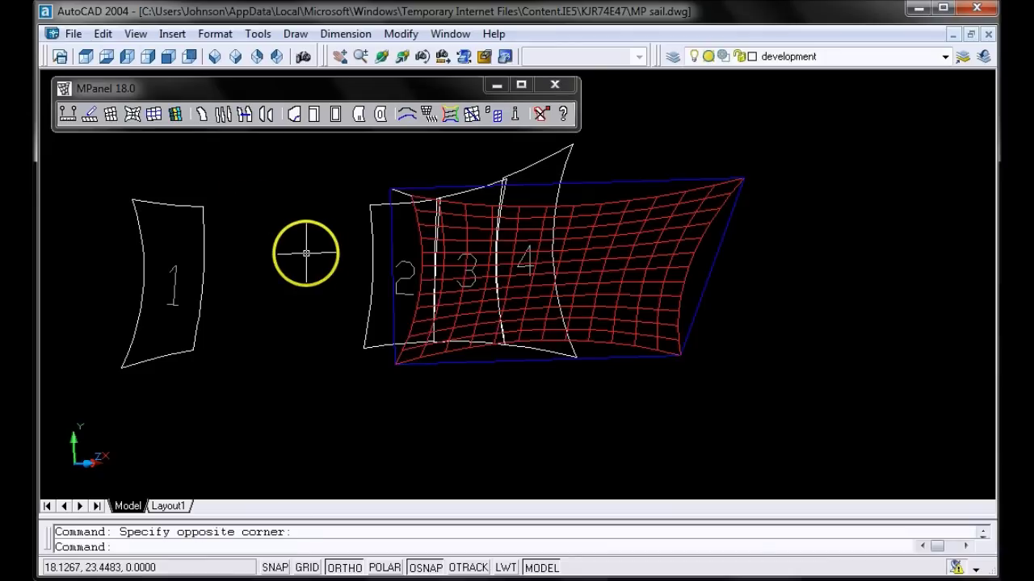
# - Query the MPanel information for the objects that make up panel 1
pyautogui.click(202, 242)
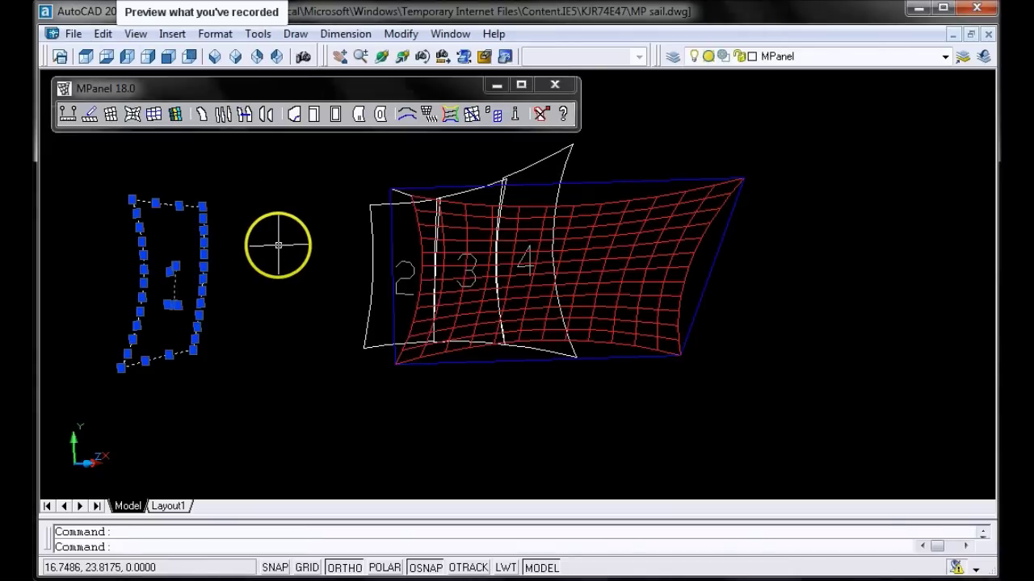
pyautogui.press('Escape')
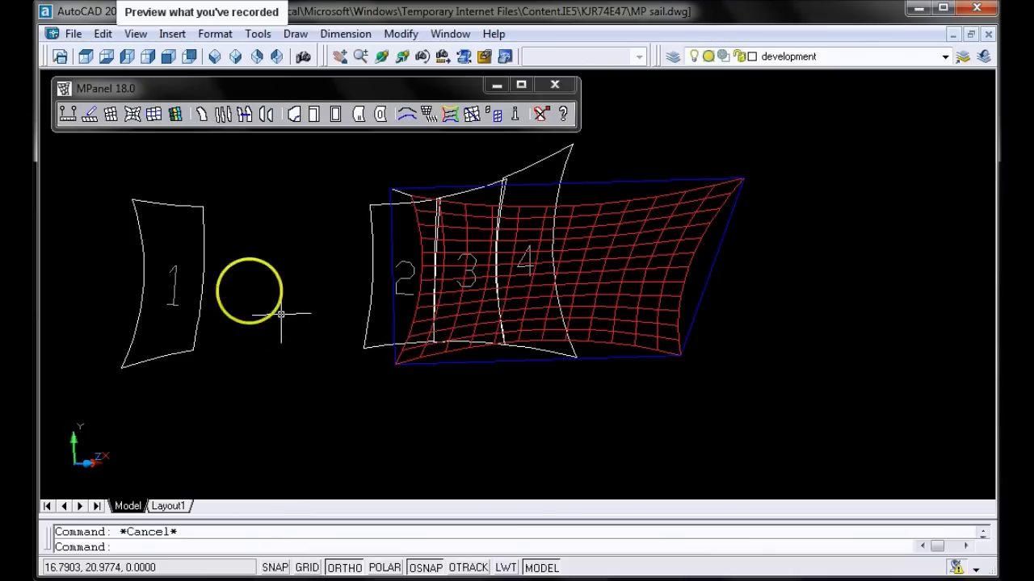
pyautogui.click(167, 205)
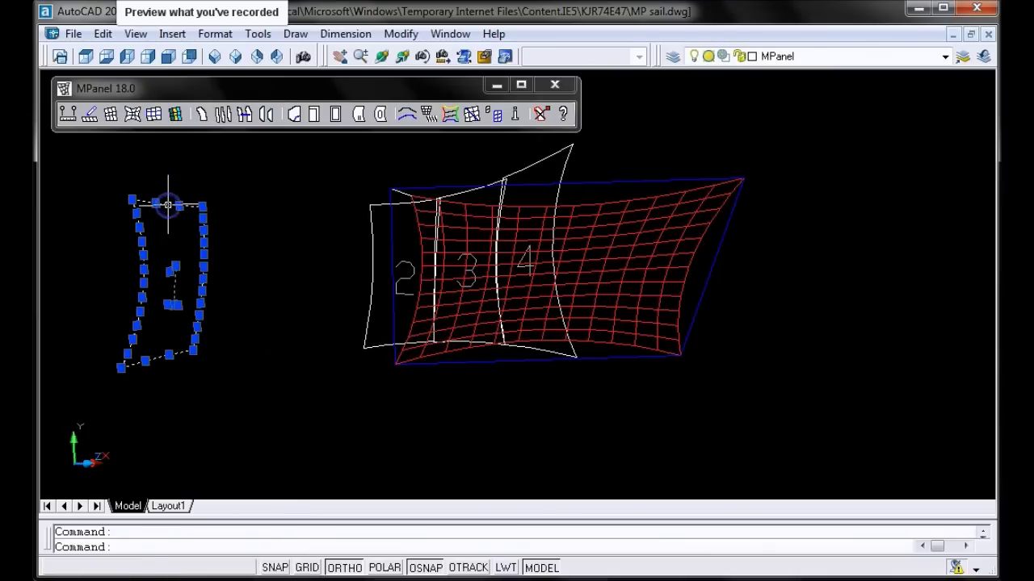
pyautogui.click(433, 90)
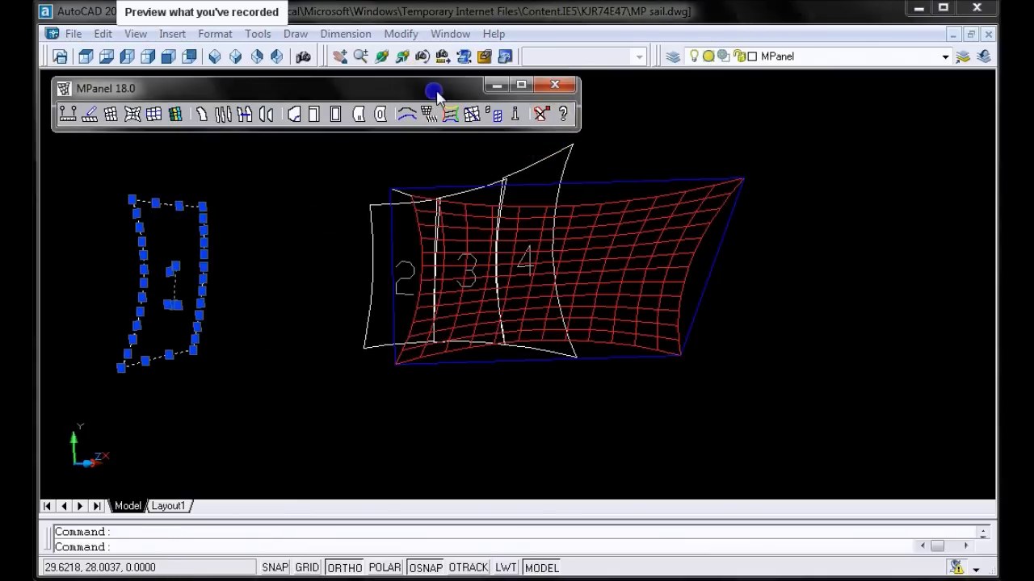
pyautogui.click(515, 115)
pyautogui.click(514, 115)
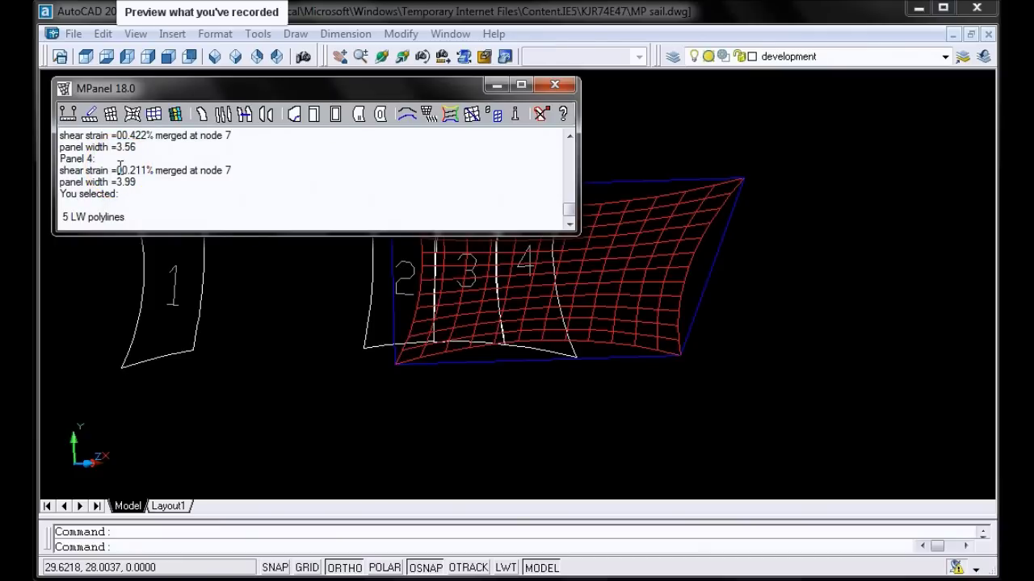
# - Review each panel's shear strain and panel width in the MPanel report
pyautogui.click(111, 165)
pyautogui.click(178, 217)
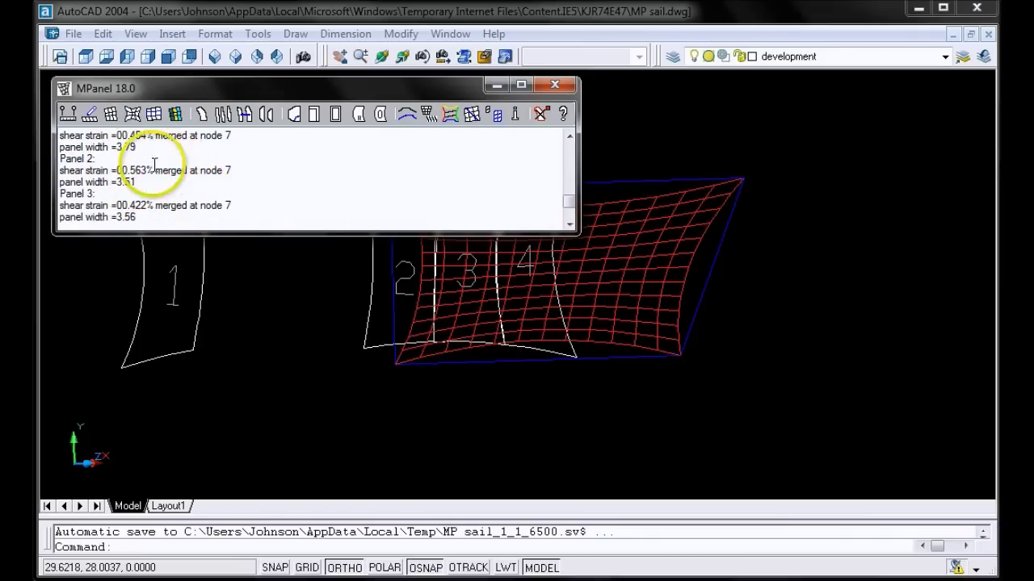
pyautogui.scroll(1, 166, 164)
pyautogui.scroll(-3, 174, 173)
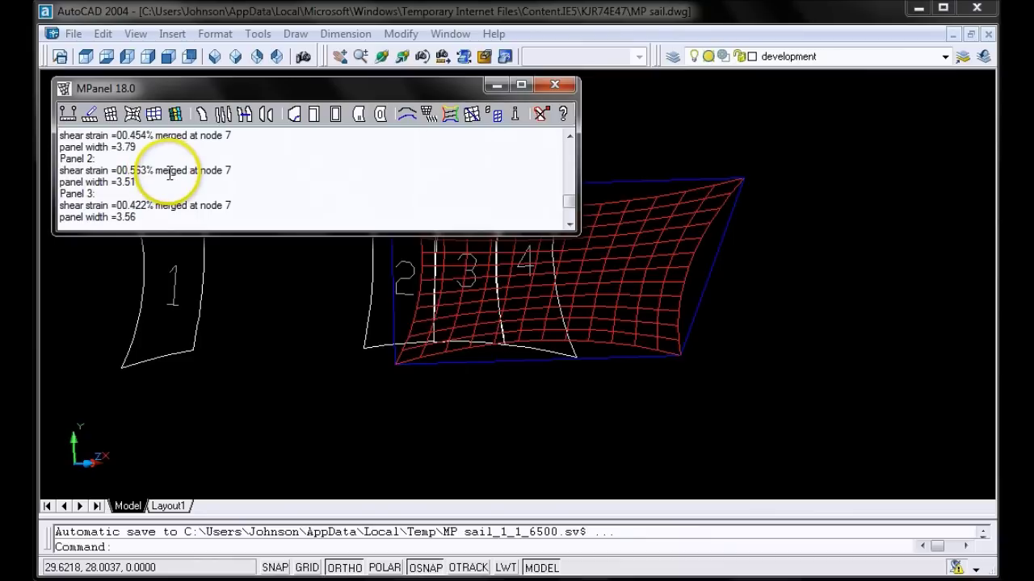